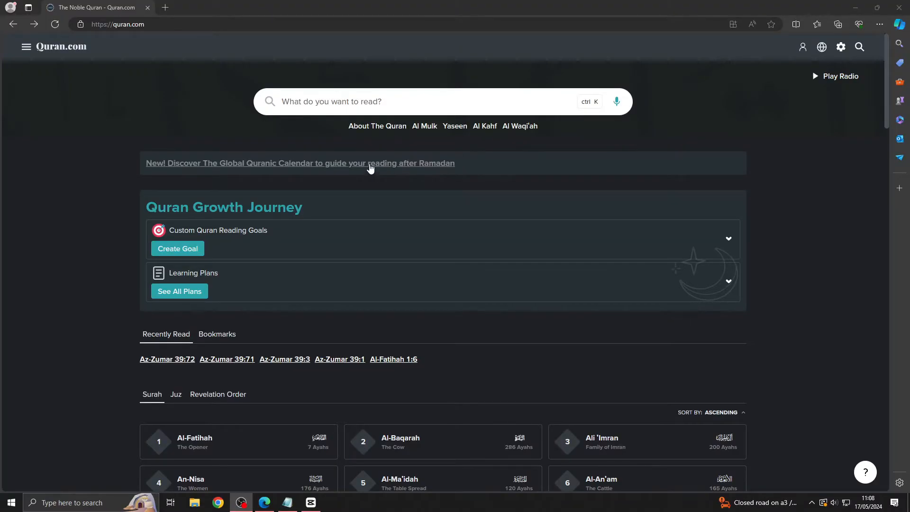
Find and launch Snip & Sketch, then return to the Quran.com page in the browser
left_click(71, 502)
type("snb")
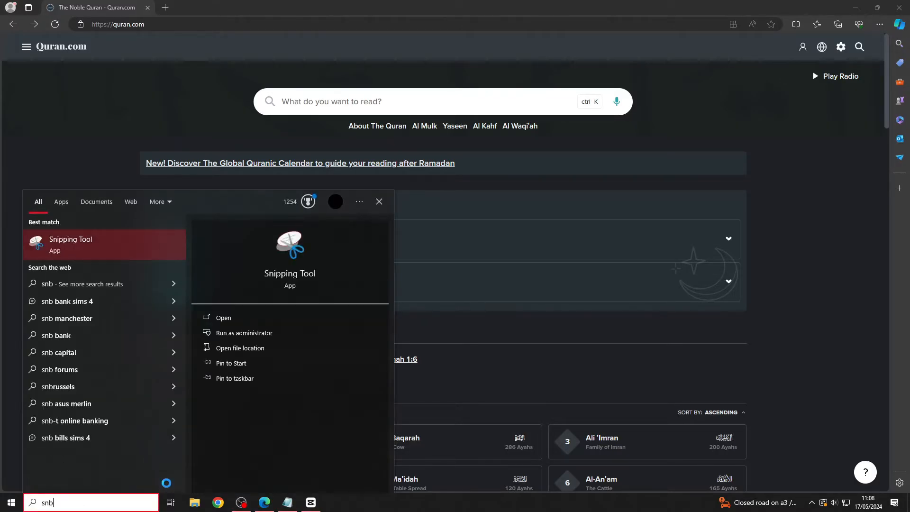
key("BackSpace")
type("ip")
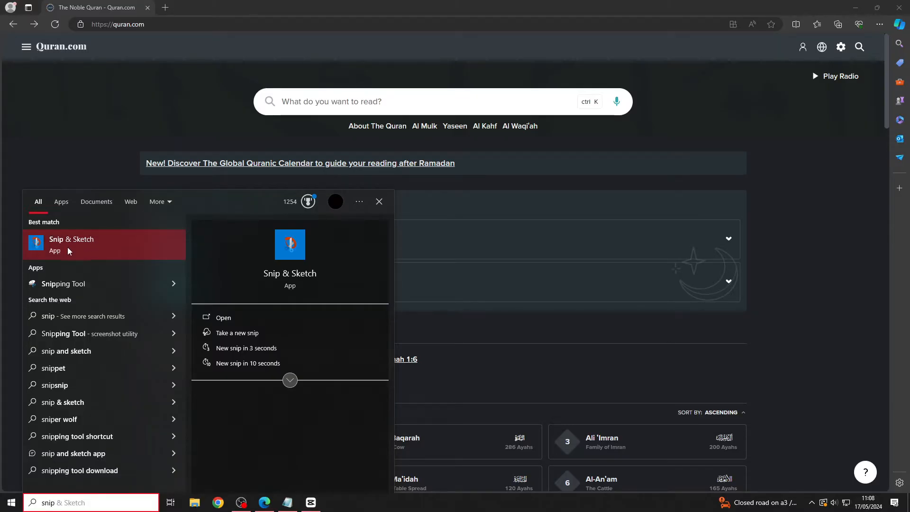
left_click(85, 248)
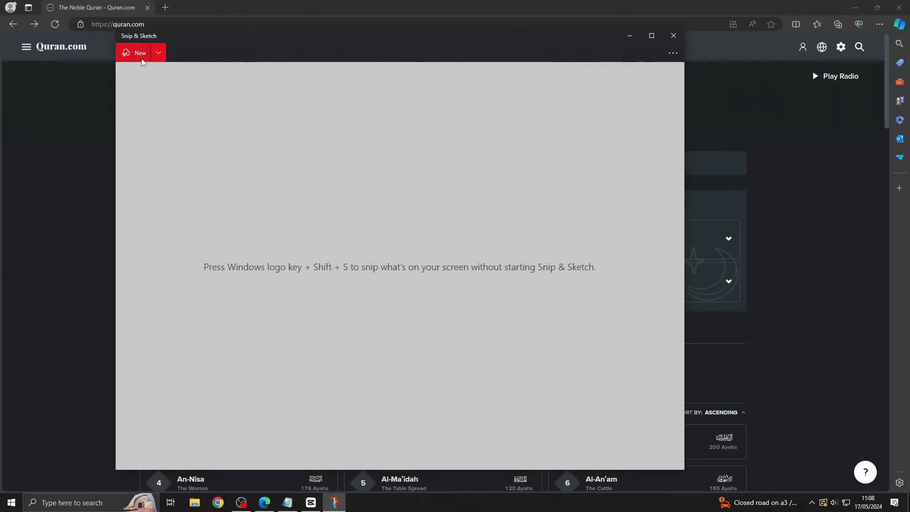
left_click(552, 5)
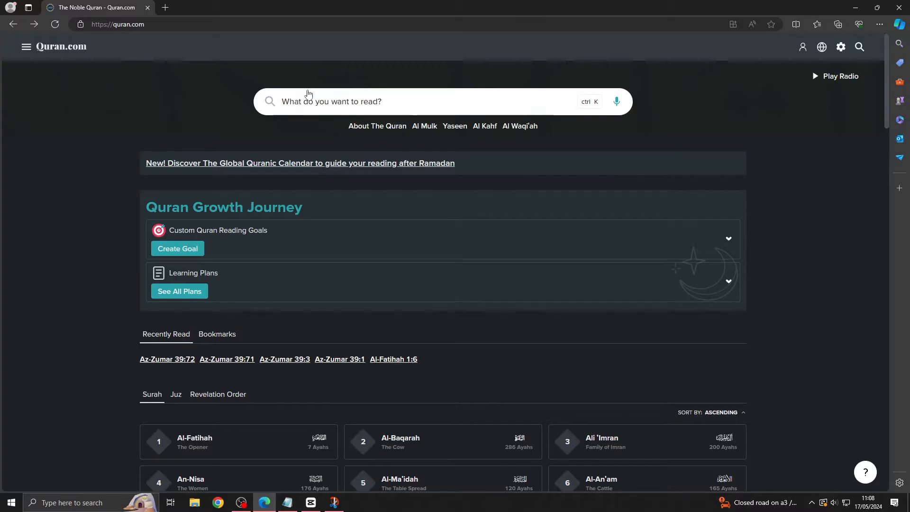
Open Surah Az-Zumar (39) from the chapter list and go to verse 39:73
left_click(214, 26)
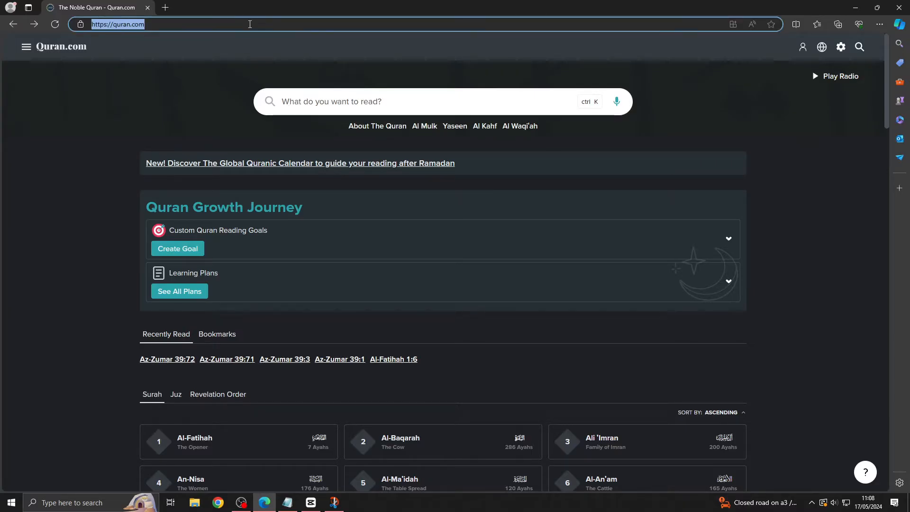
left_click_drag(208, 26, 10, 25)
left_click(92, 172)
scroll(238, 230, "down", 20)
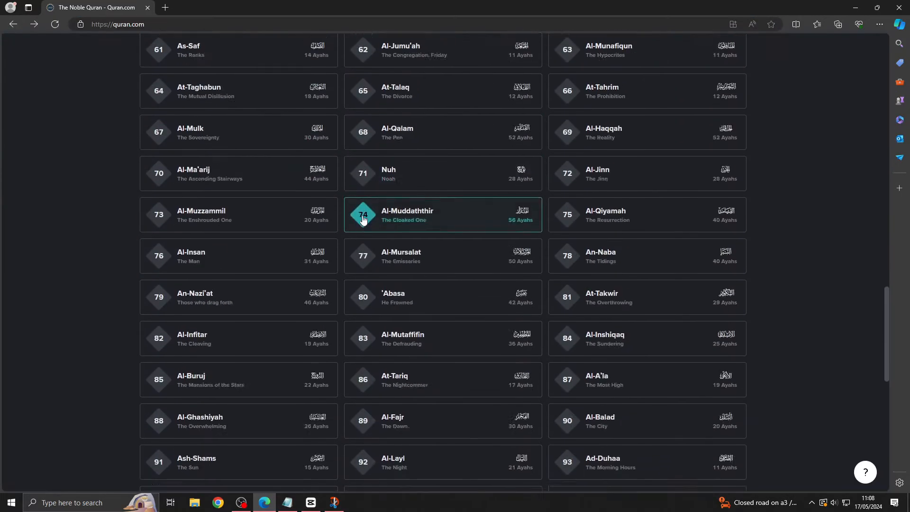
scroll(366, 217, "up", 20)
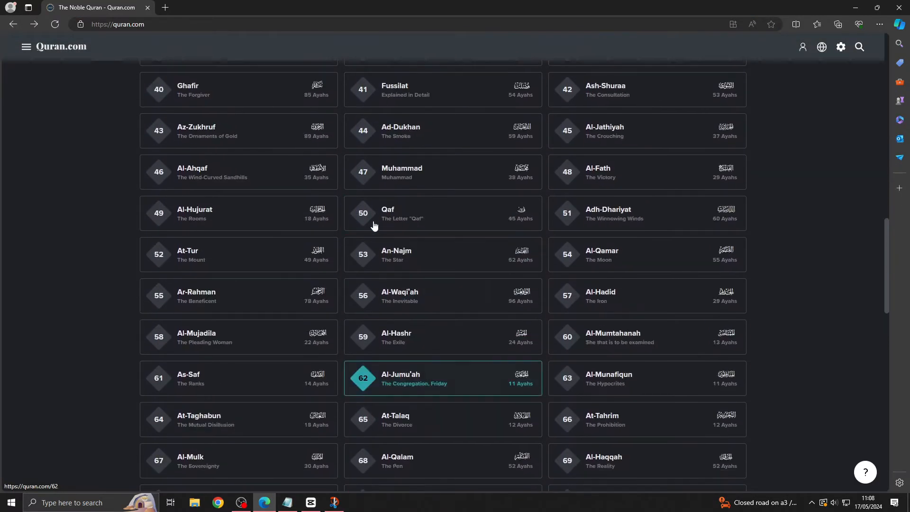
scroll(483, 240, "up", 3)
left_click(617, 364)
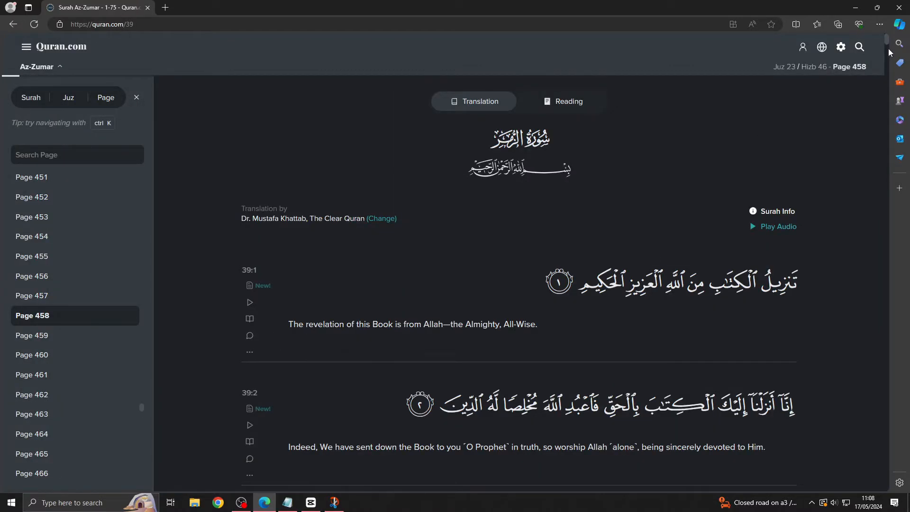
left_click_drag(888, 45, 877, 322)
scroll(735, 303, "down", 20)
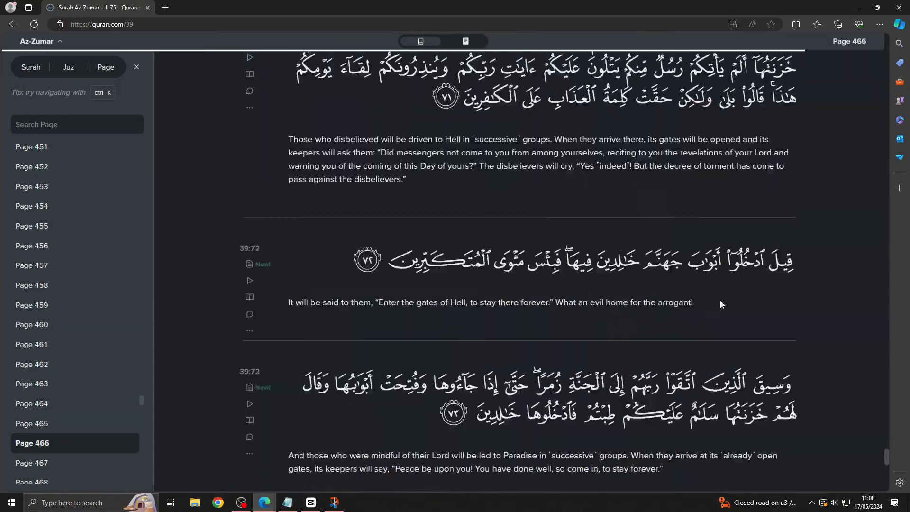
scroll(720, 297, "up", 12)
scroll(723, 297, "down", 2)
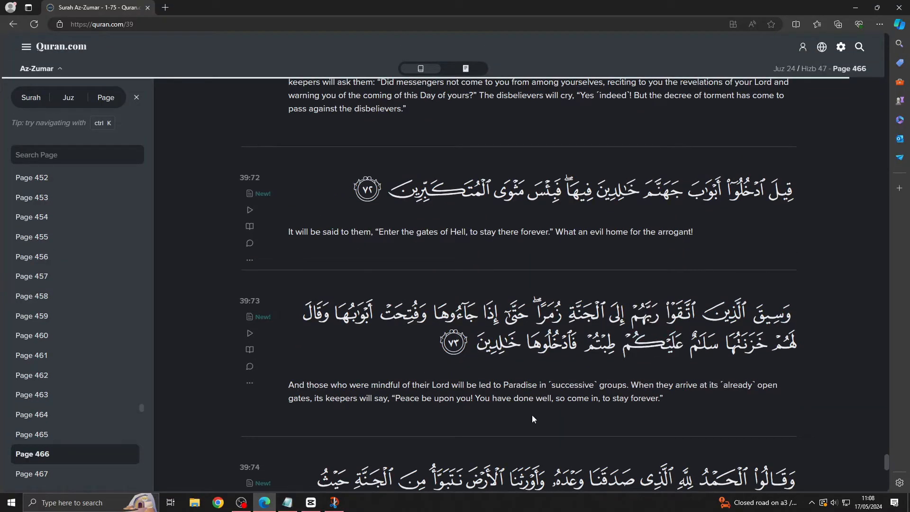
Bring up the Snip & Sketch window and reposition it over the page, then return to the browser
left_click(334, 502)
left_click_drag(339, 21, 285, 55)
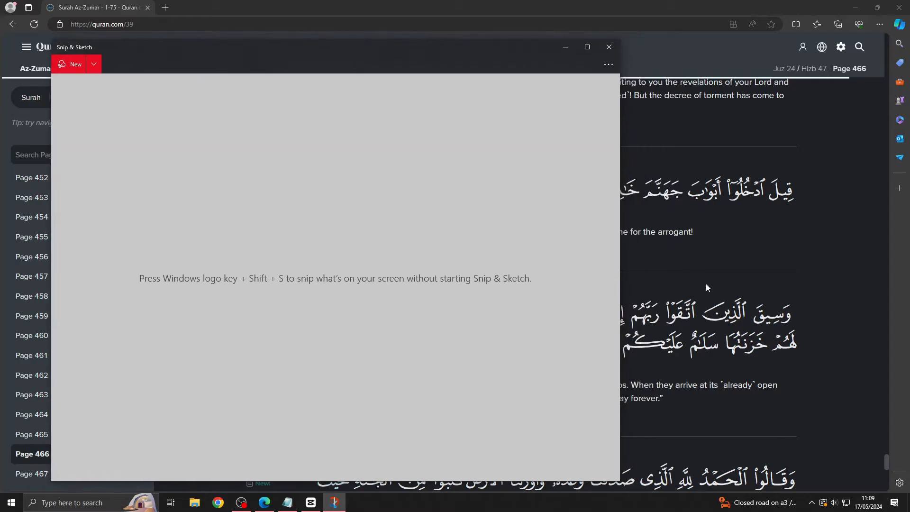
left_click(818, 288)
Examine the Arabic text of verse 39:73 enlarged, then restore the page to 100% zoom
scroll(795, 307, "up", 2, "ctrl")
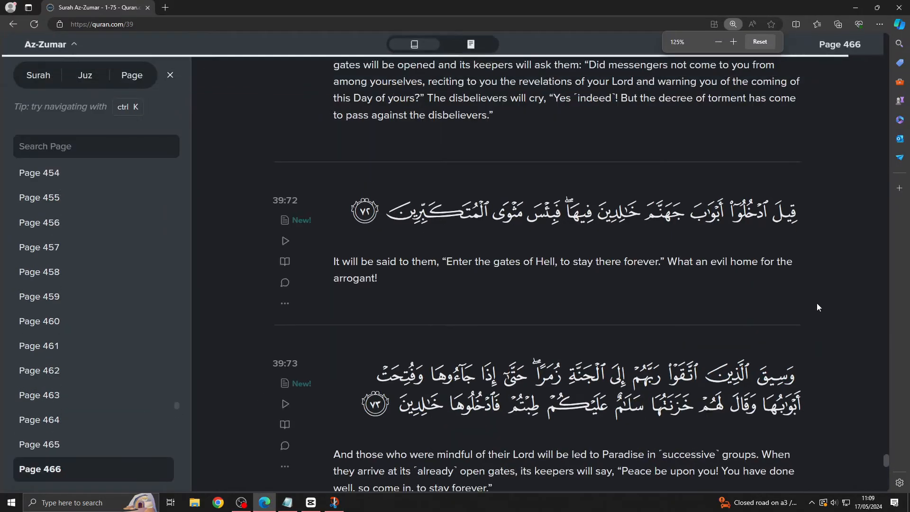
scroll(818, 307, "up", 3, "ctrl")
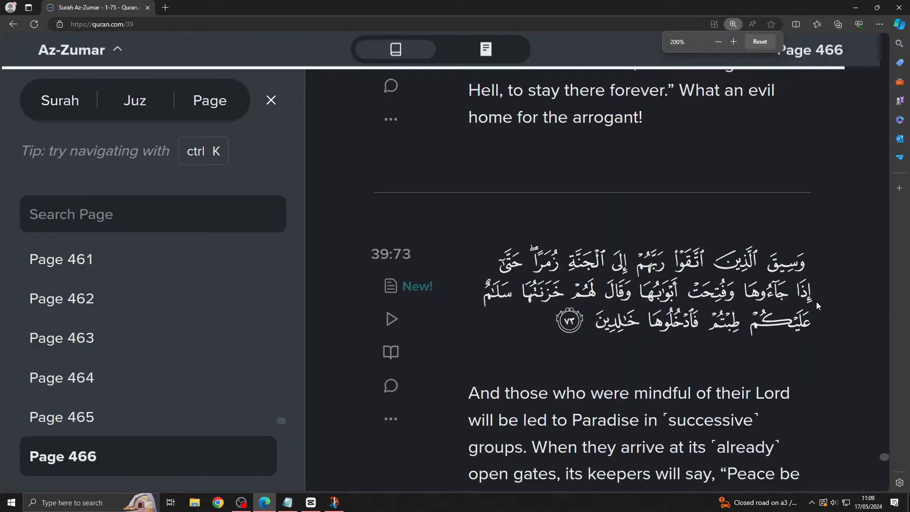
scroll(817, 303, "up", 2, "ctrl")
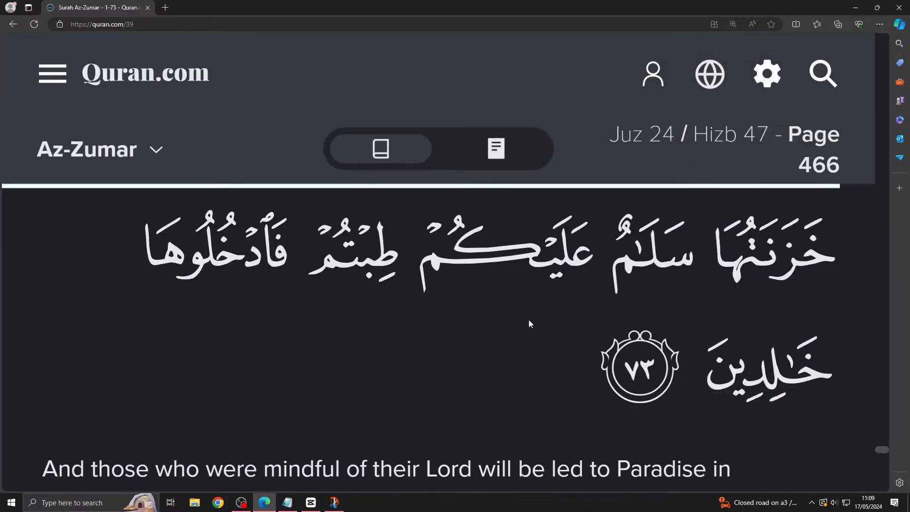
scroll(526, 322, "up", 5)
scroll(525, 323, "down", 1)
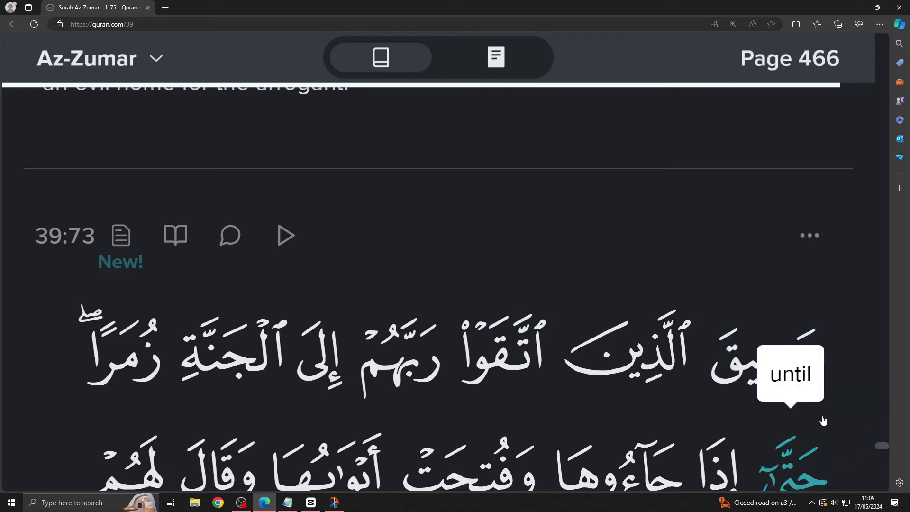
scroll(545, 379, "down", 2)
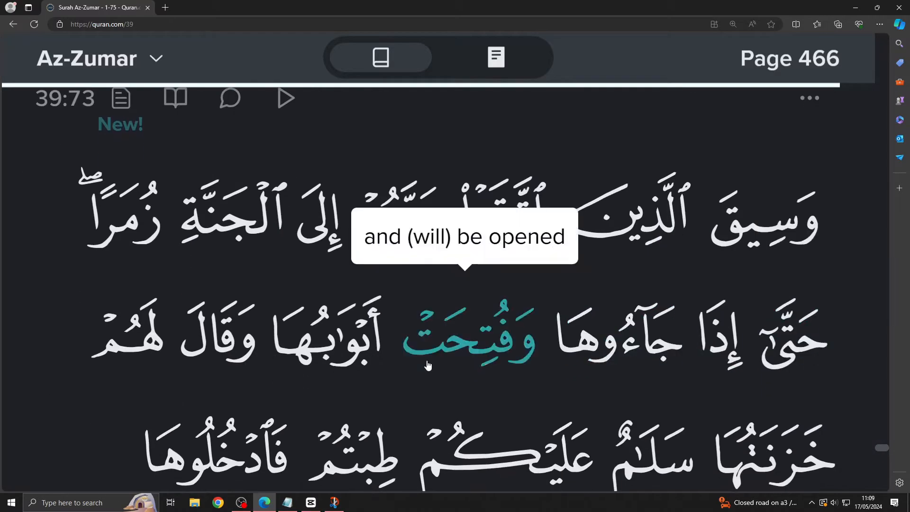
scroll(589, 356, "down", 4)
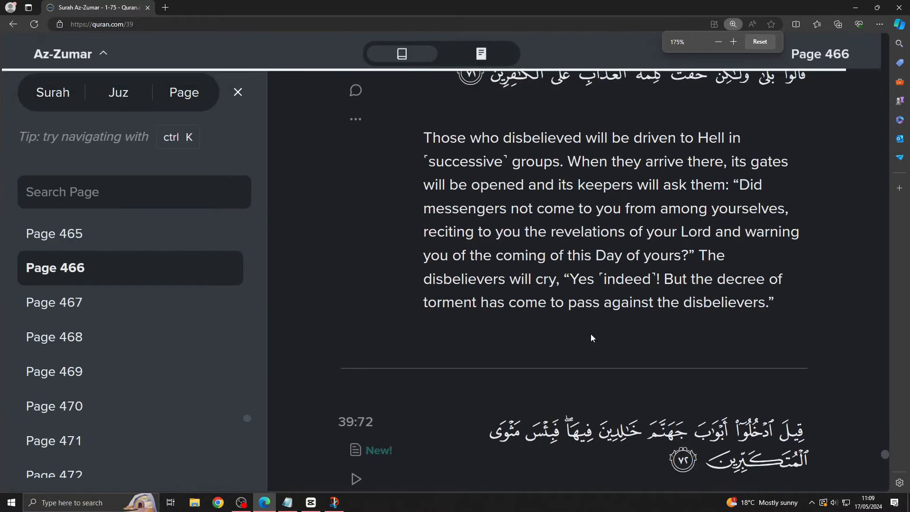
scroll(597, 332, "down", 1)
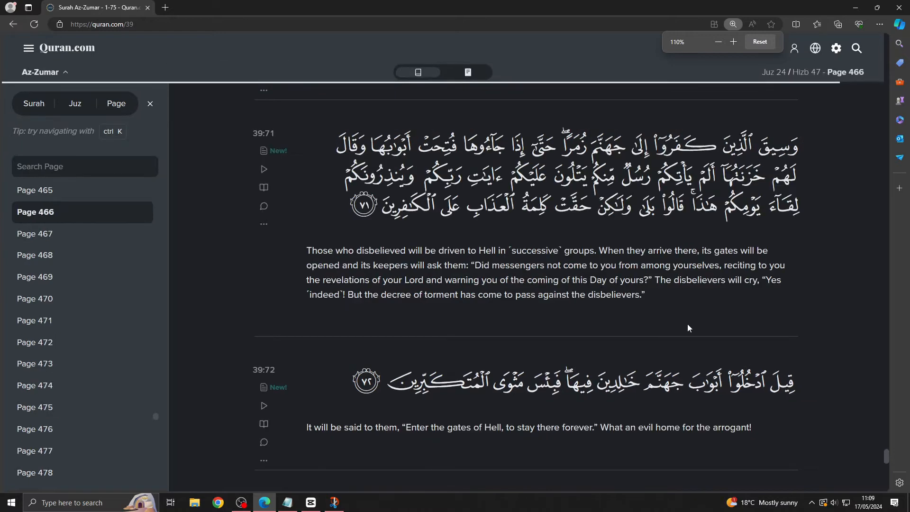
scroll(690, 327, "up", 2)
scroll(759, 355, "down", 5)
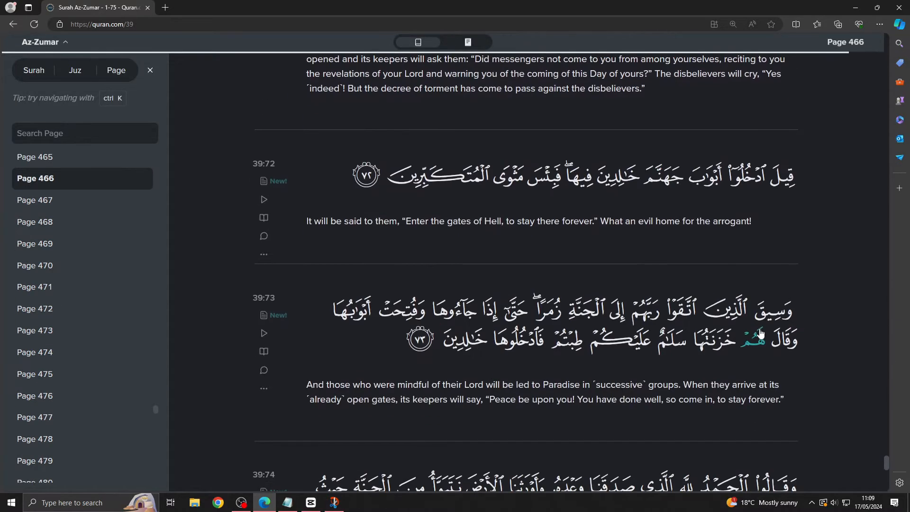
scroll(789, 368, "down", 1)
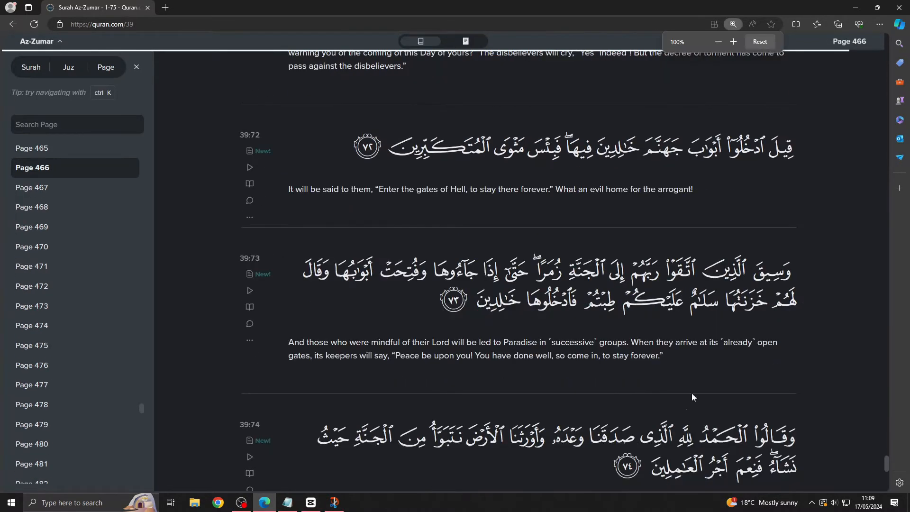
Capture a rectangular snip of the full two-line Arabic text of verse 39:73 with Snip & Sketch
left_click(334, 502)
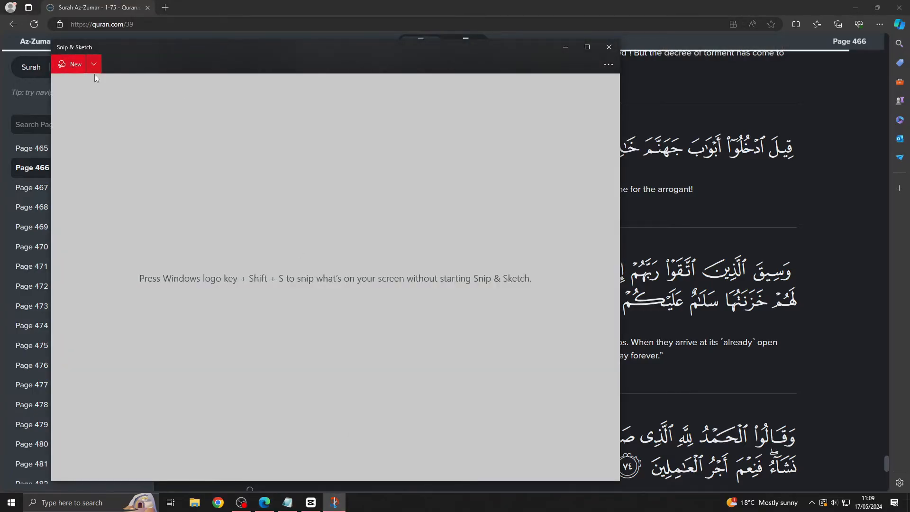
left_click(73, 64)
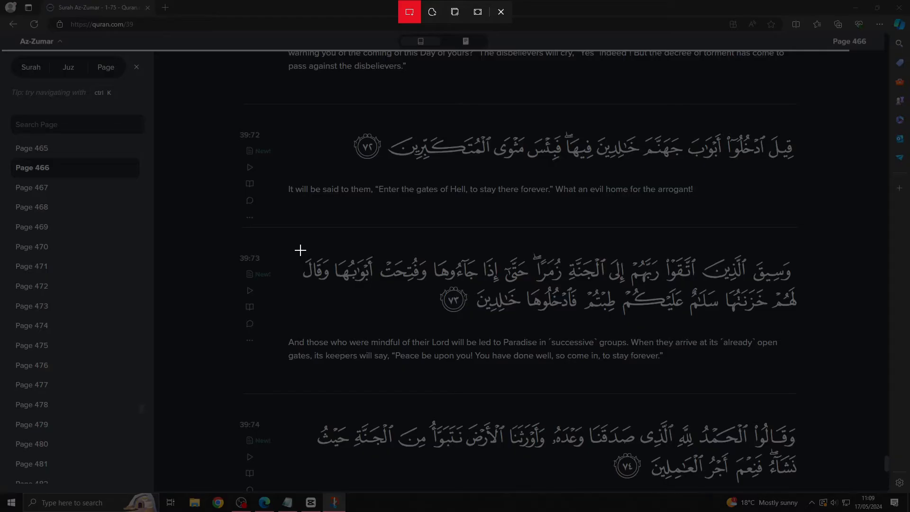
left_click_drag(300, 250, 801, 320)
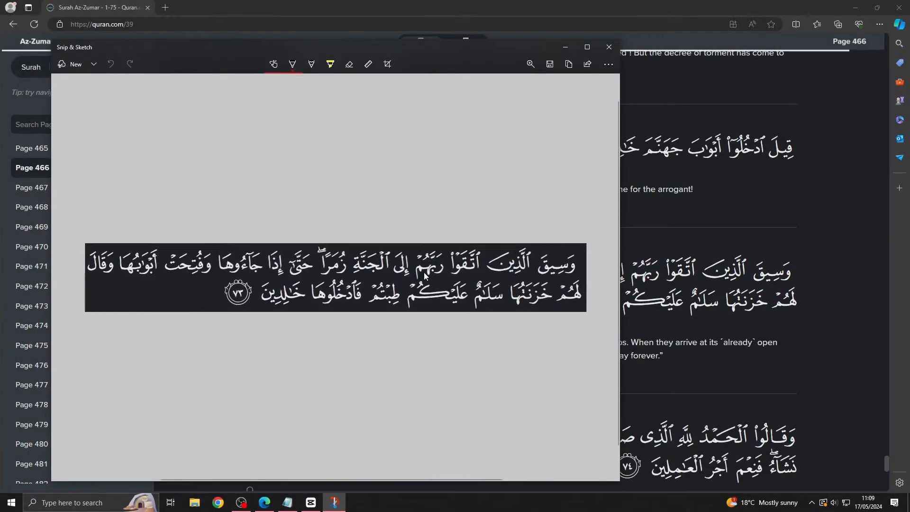
Save the snip as 73.png in the Surah Zumar pictures folder and close Snip & Sketch
left_click(549, 67)
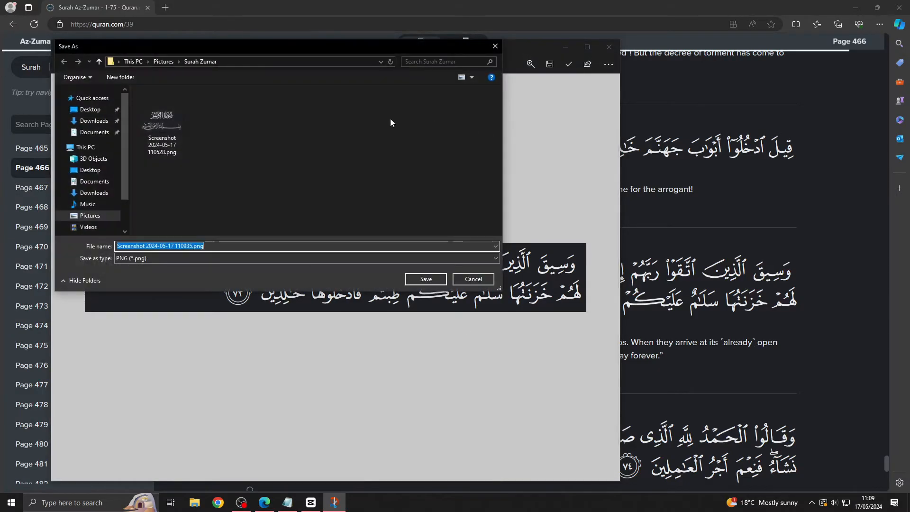
left_click(190, 245)
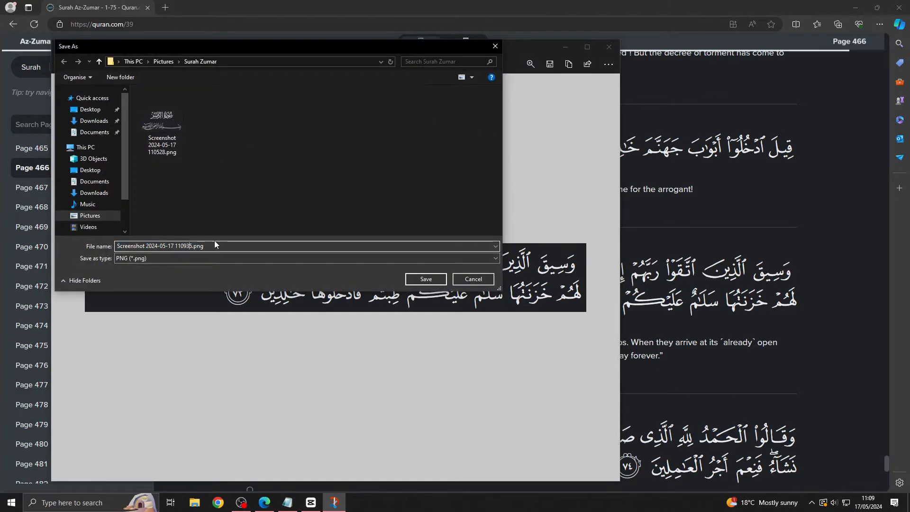
key("BackSpace")
key("BackSpace")
key("BackSpace")
key("BackSpace")
key("BackSpace")
key("BackSpace")
key("BackSpace")
key("BackSpace")
key("BackSpace")
key("BackSpace")
key("BackSpace")
key("BackSpace")
key("BackSpace")
key("BackSpace")
key("BackSpace")
key("BackSpace")
key("BackSpace")
key("BackSpace")
key("BackSpace")
key("BackSpace")
key("BackSpace")
key("BackSpace")
key("BackSpace")
type("73")
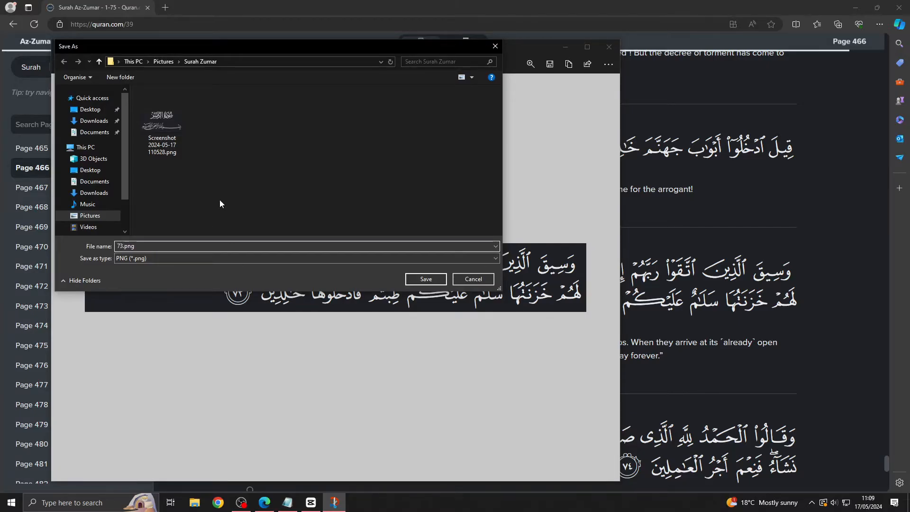
left_click(426, 279)
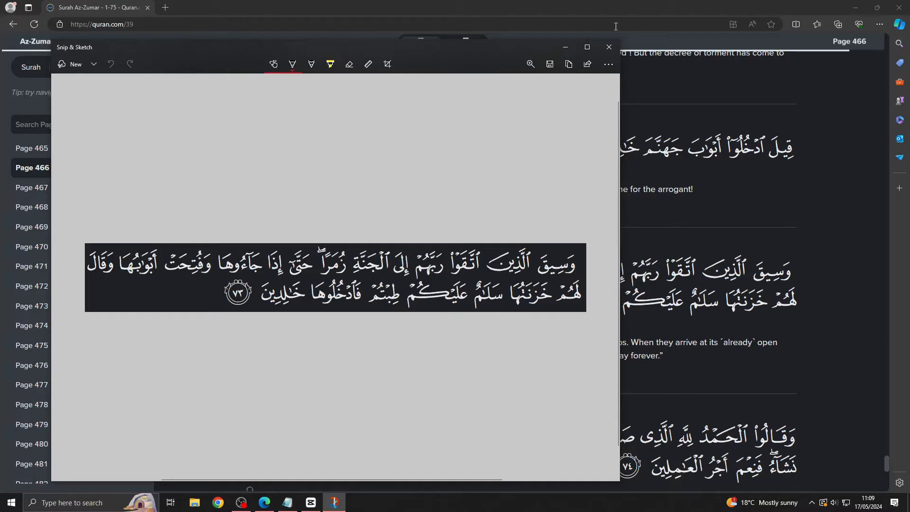
left_click(609, 51)
Reopen Snip & Sketch and capture only the opening Arabic phrase of verse 39:73, up to the pause mark
left_click(72, 502)
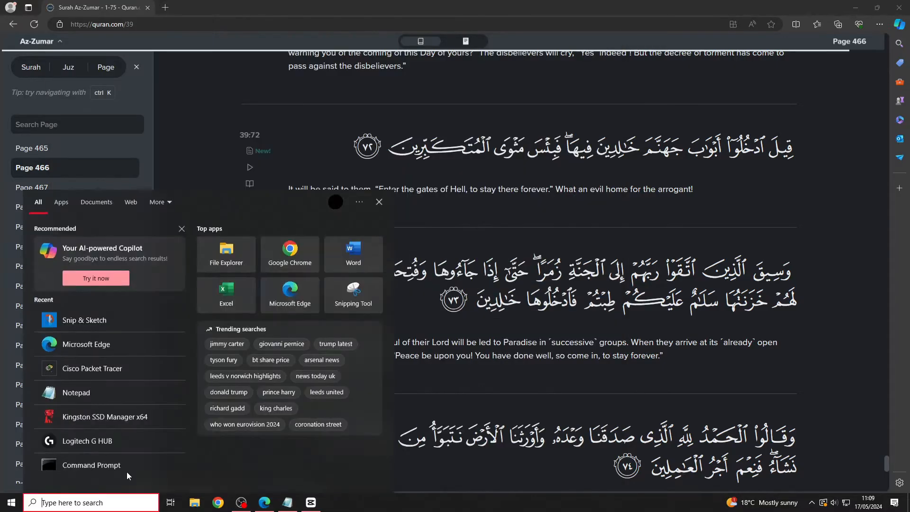
type("snip")
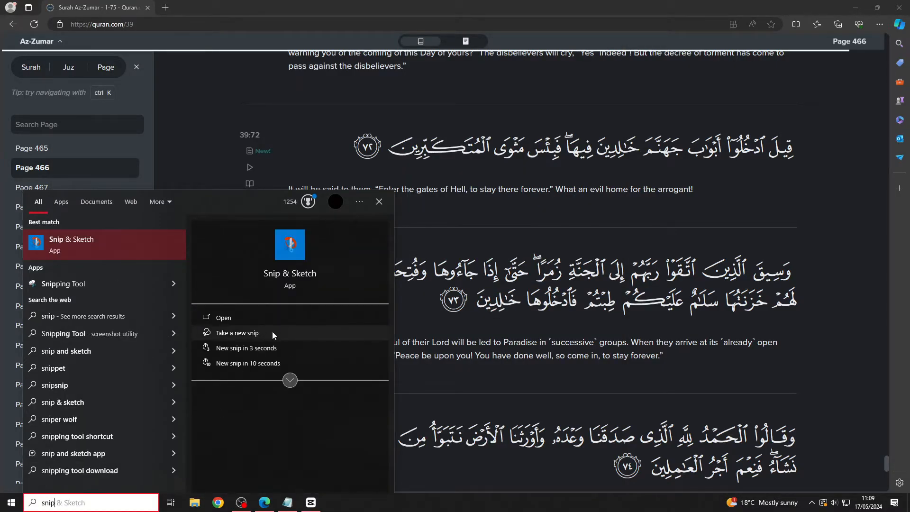
left_click(284, 320)
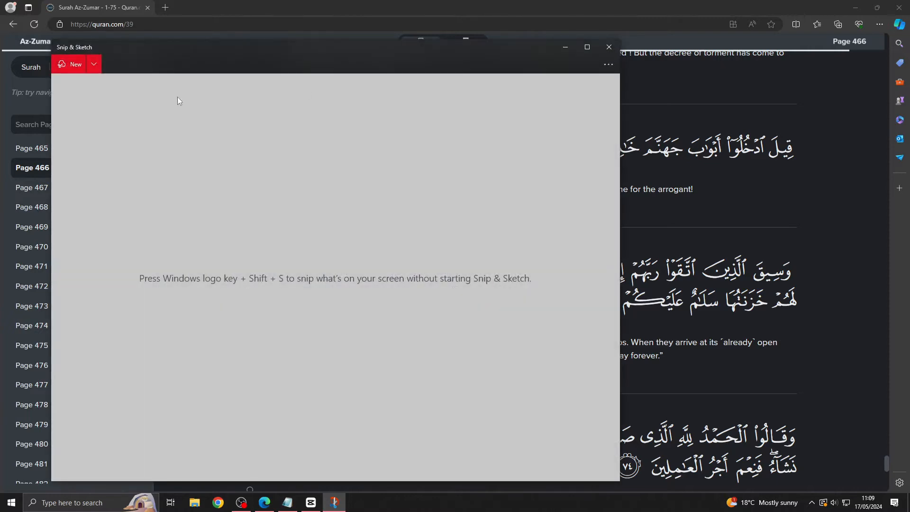
key("ctrl+n")
mouse_move(799, 253)
left_mouse_down()
mouse_move(451, 284)
mouse_move(530, 285)
left_mouse_up()
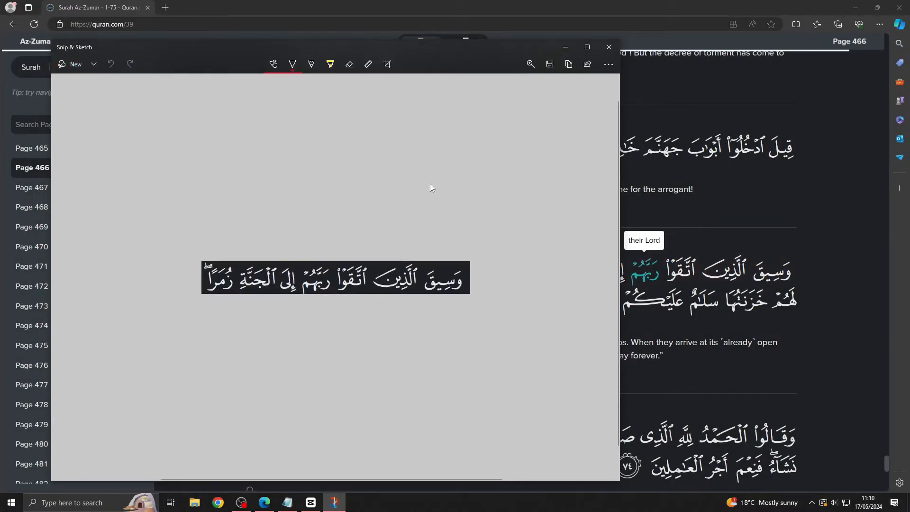
Save the phrase snip as 73-1.png in the Surah Zumar folder and minimise Snip & Sketch
key("ctrl+s")
left_click(194, 246)
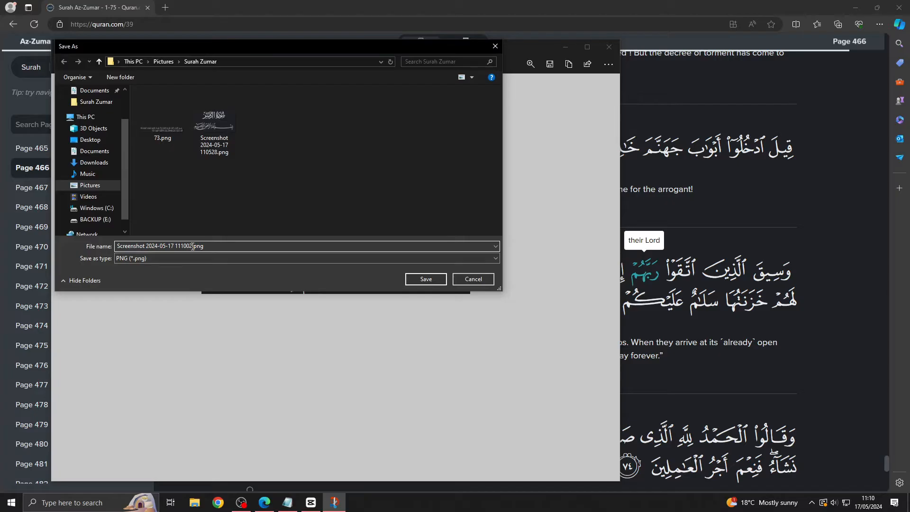
key("BackSpace")
key("BackSpace")
key("BackSpace")
key("BackSpace")
key("BackSpace")
key("BackSpace")
key("BackSpace")
key("BackSpace")
key("BackSpace")
key("BackSpace")
key("BackSpace")
key("BackSpace")
key("BackSpace")
key("BackSpace")
key("BackSpace")
key("BackSpace")
key("BackSpace")
key("BackSpace")
key("BackSpace")
key("BackSpace")
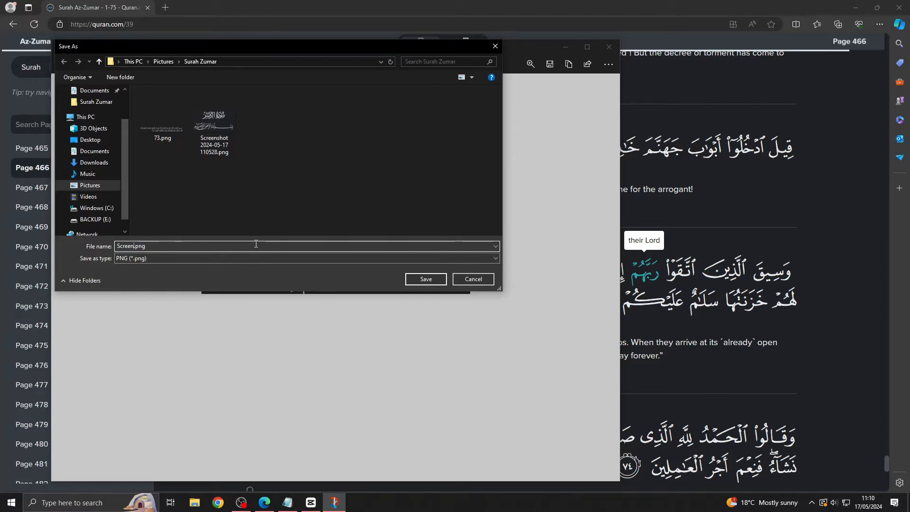
type("73-1")
left_click(426, 279)
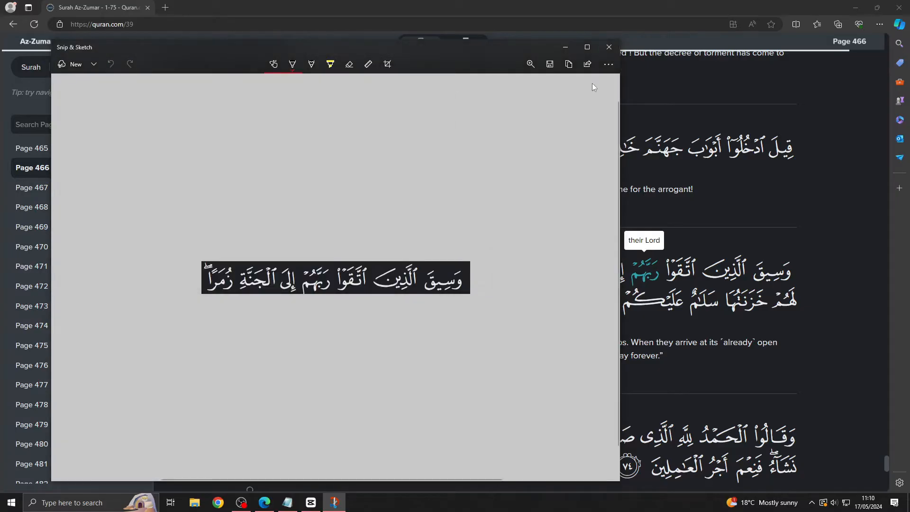
left_click(572, 47)
scroll(785, 339, "down", 8)
scroll(719, 278, "up", 4)
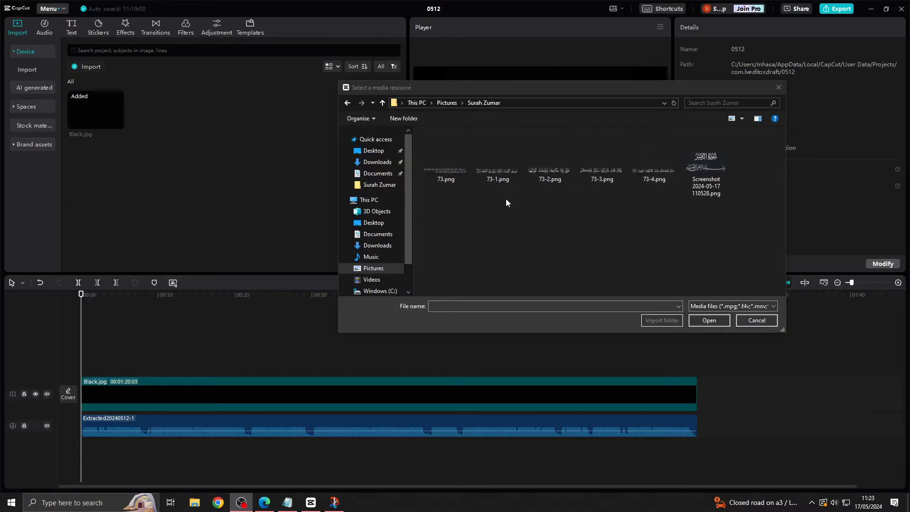
Import 73-1.png from the Surah Zumar folder and place it at the start of a new track above the Black.jpg clip
left_click(464, 170)
left_click(502, 172)
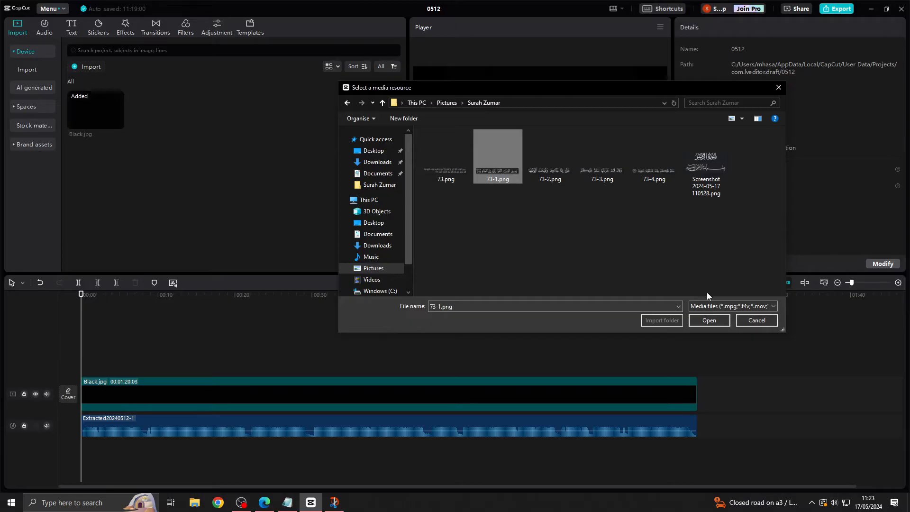
left_click(709, 320)
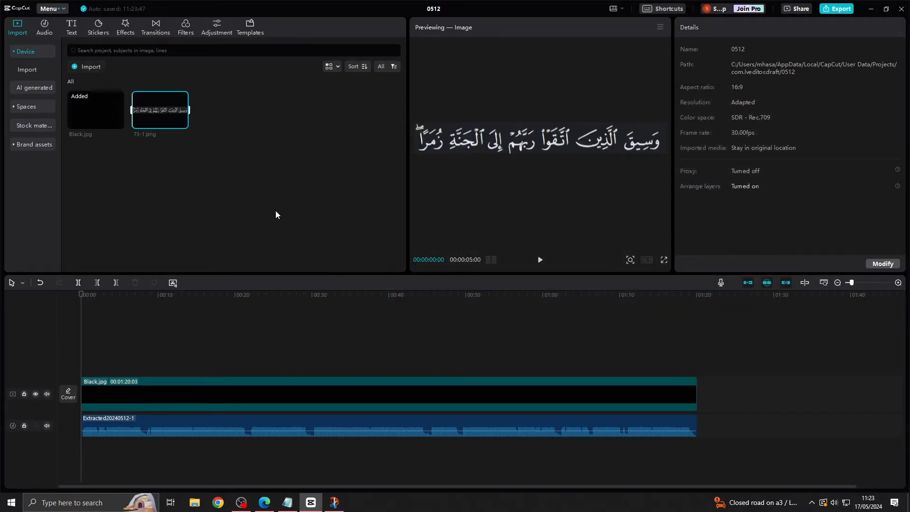
left_click_drag(151, 112, 81, 365)
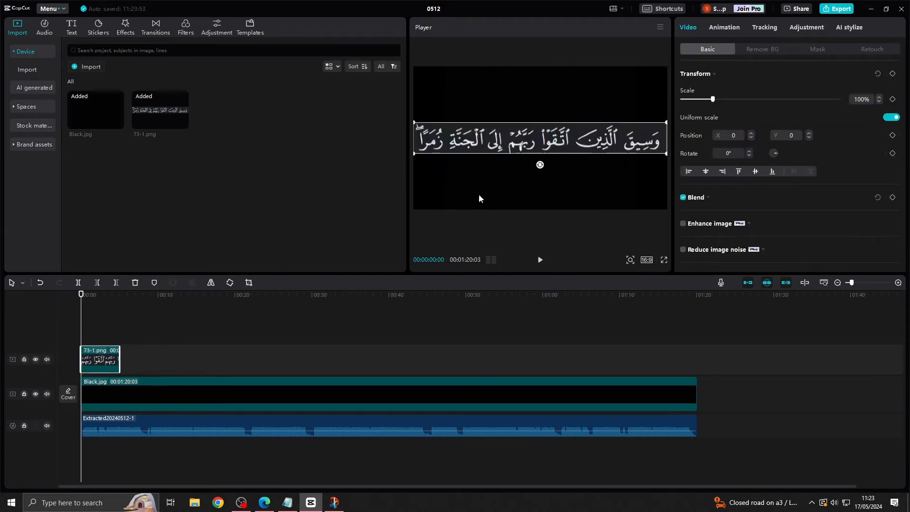
Set the blend mode of the 73-1.png clip to Hard light
left_click(707, 200)
scroll(744, 199, "down", 1)
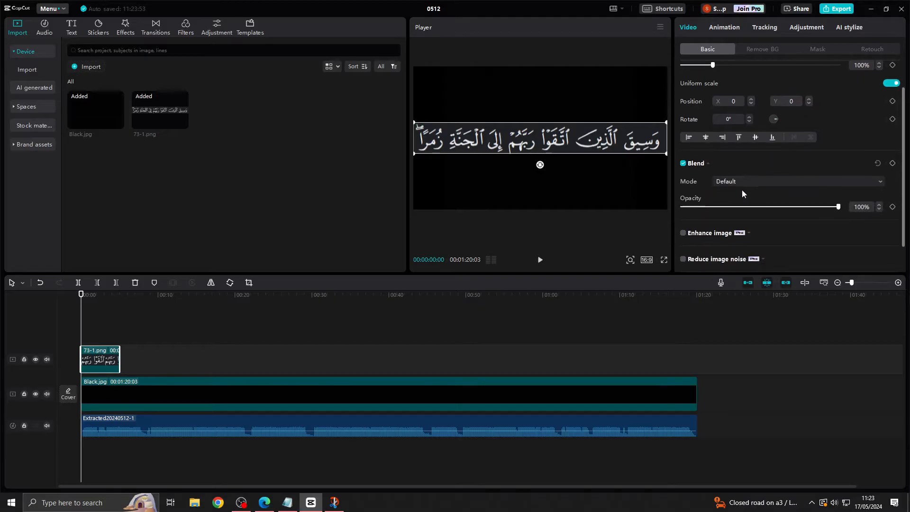
left_click(739, 182)
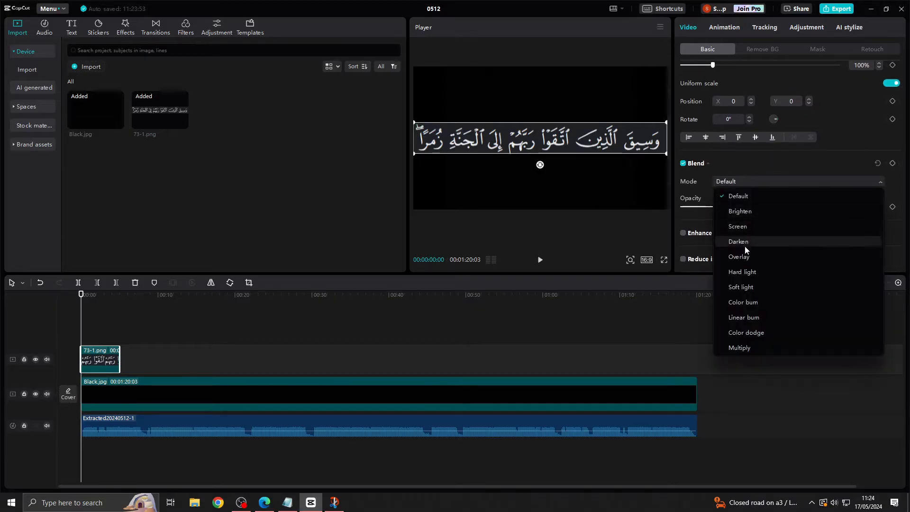
left_click(753, 272)
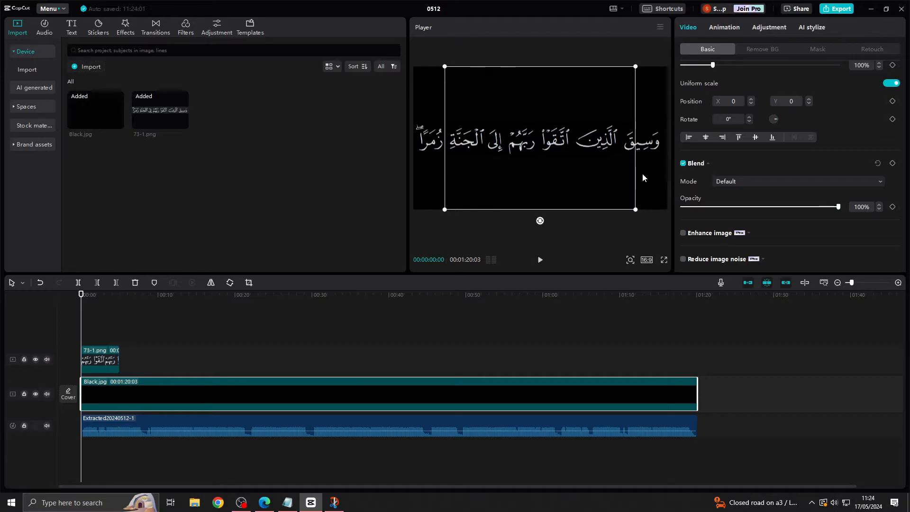
Check the project's aspect ratio options
left_click(642, 175)
left_click(645, 261)
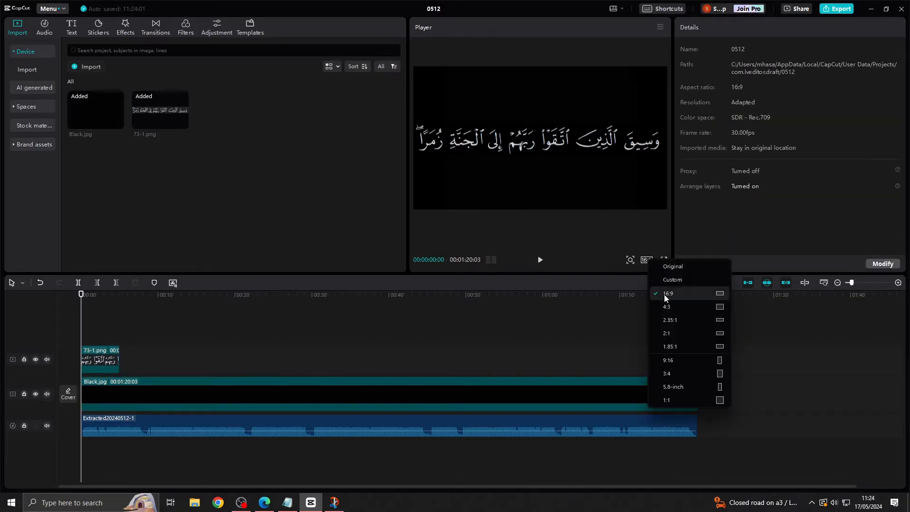
left_click(595, 159)
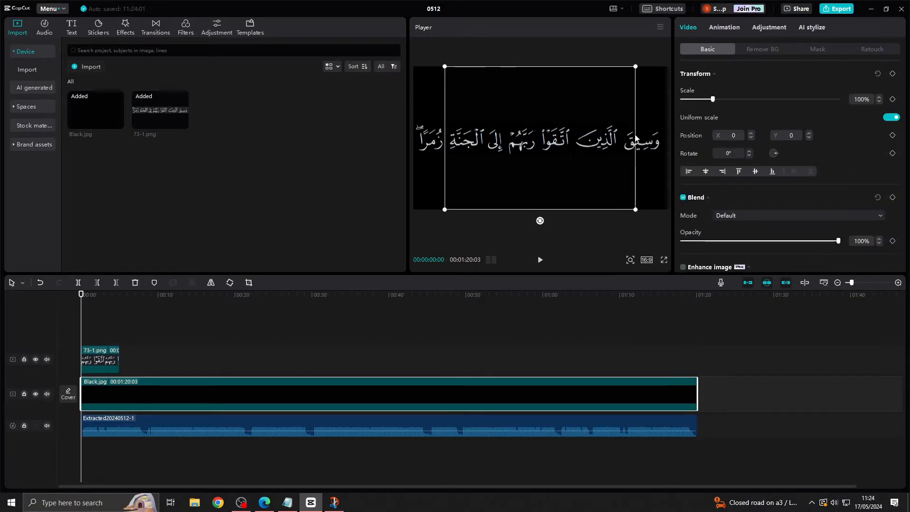
Scale the 73-1.png overlay down to 94% and keep it centred in the frame
left_click(655, 144)
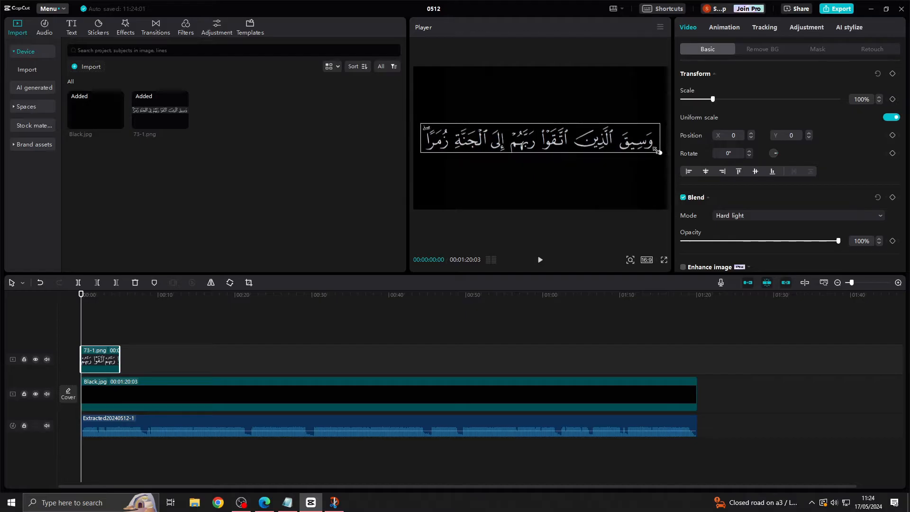
left_click_drag(657, 150, 657, 151)
left_click(577, 231)
left_click(586, 144)
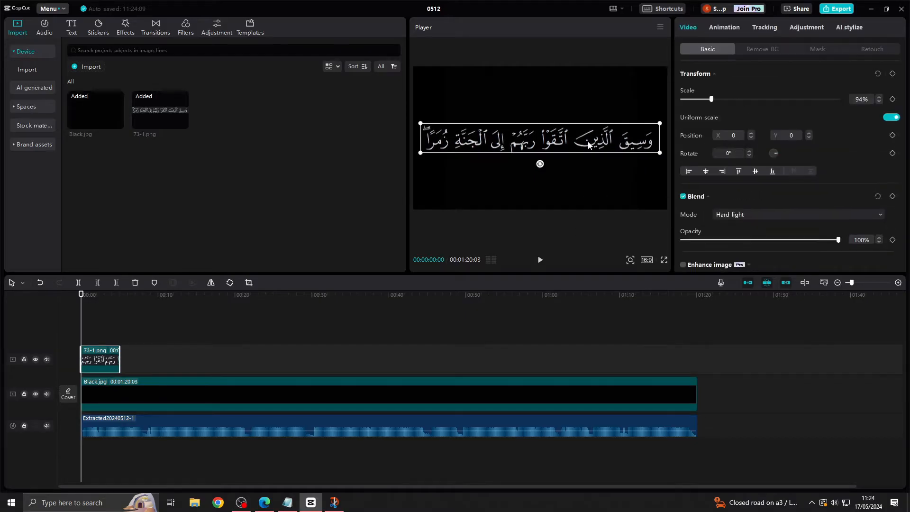
left_click_drag(567, 143, 564, 144)
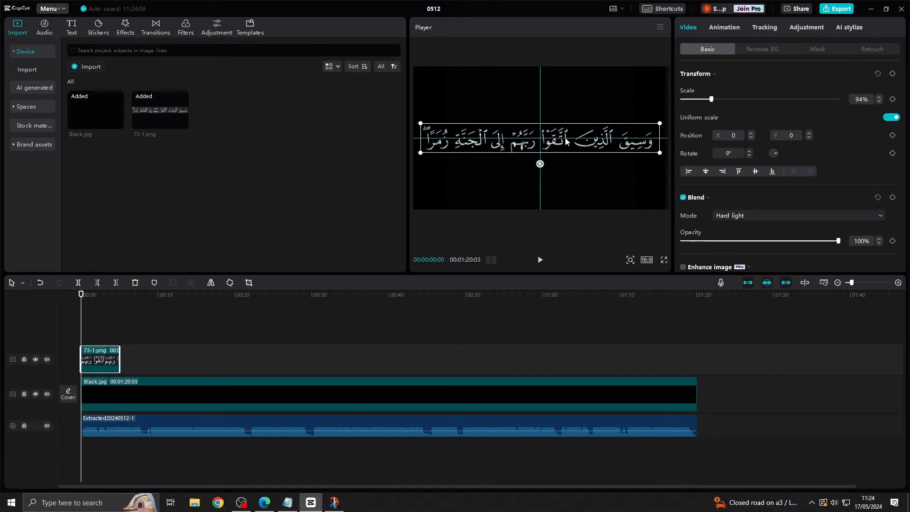
left_click(571, 228)
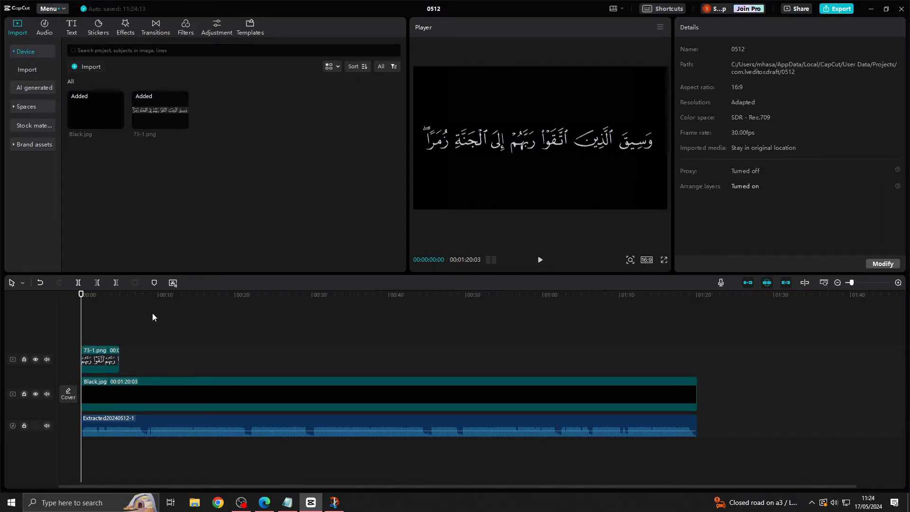
Play the recitation to the end of the first phrase and extend the 73-1.png clip to the playhead at 00:00:08:06
left_click(540, 261)
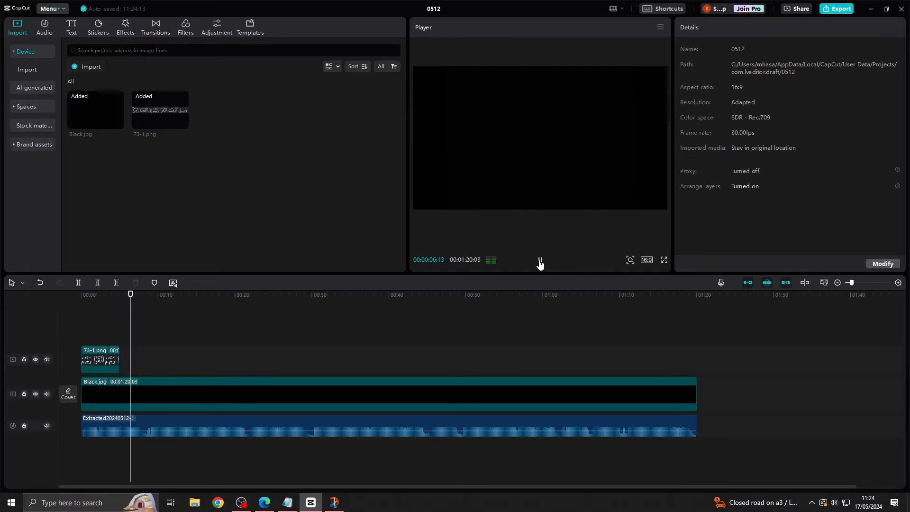
left_click(540, 261)
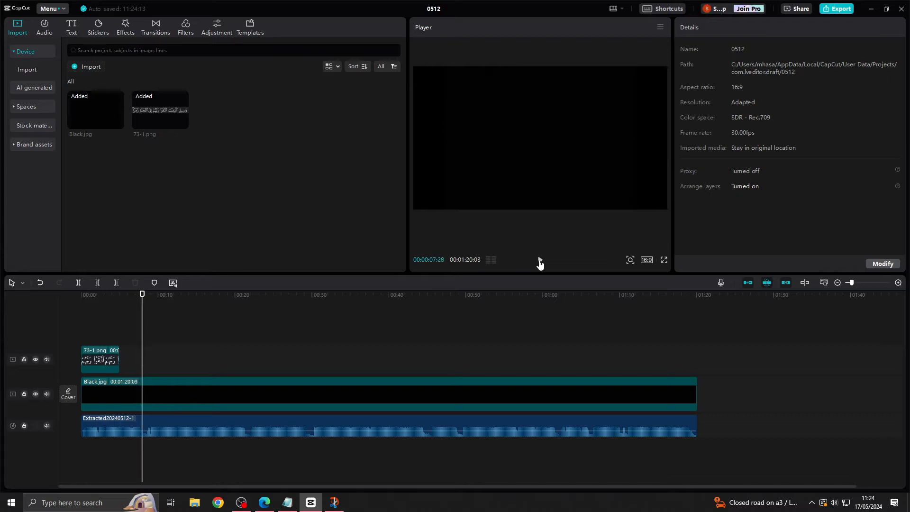
left_click(105, 360)
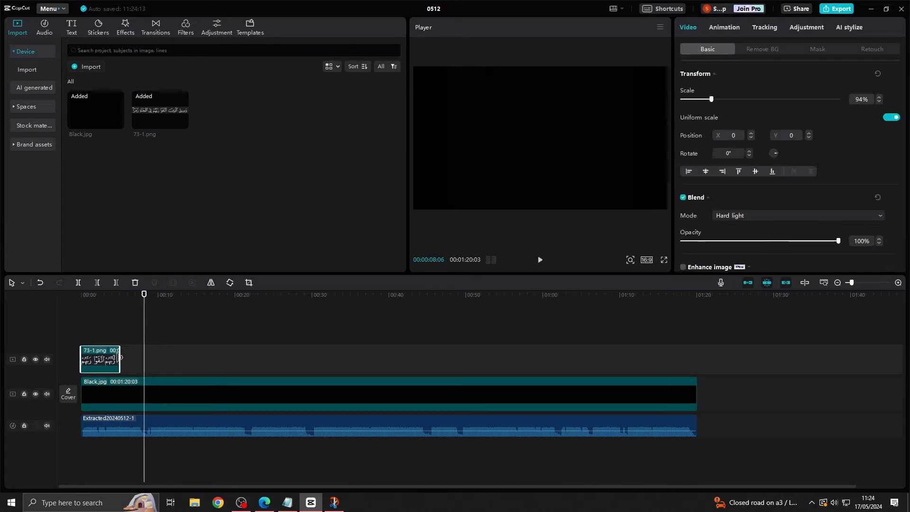
left_click_drag(119, 358, 144, 359)
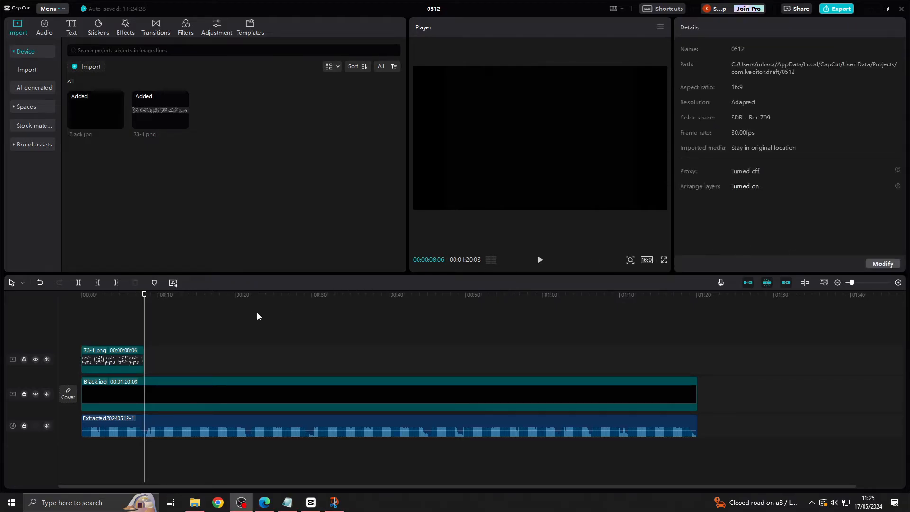
Listen to the next part of the recitation and view 73-2.png and 73-3.png from the Surah Zumar folder to compare their phrases
left_click(540, 261)
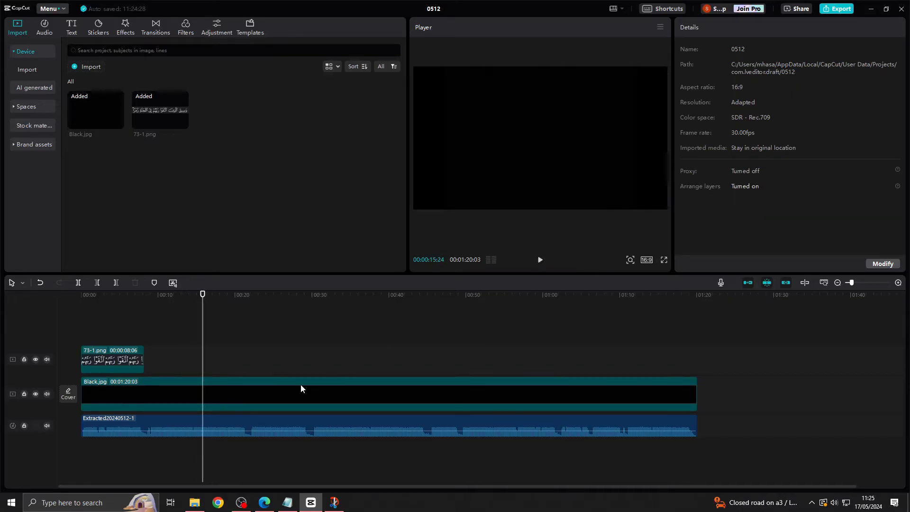
left_click(195, 503)
double_click(604, 212)
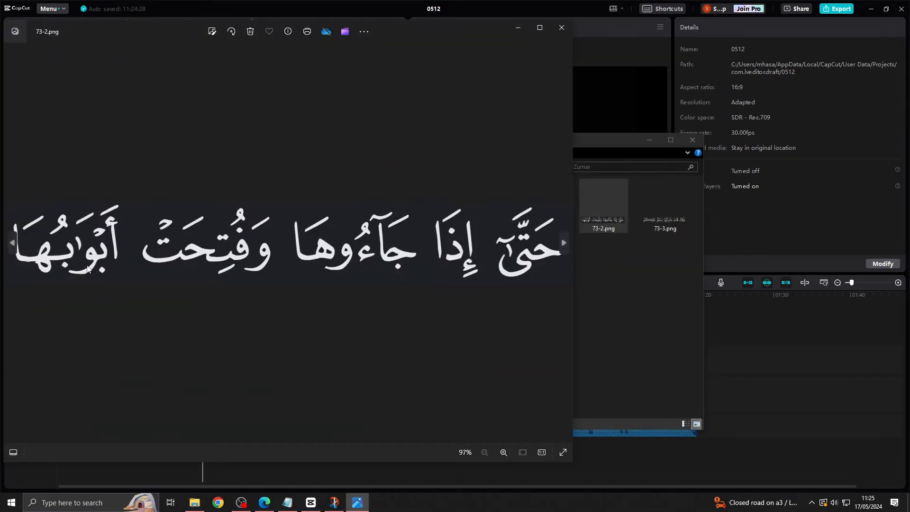
left_click(518, 29)
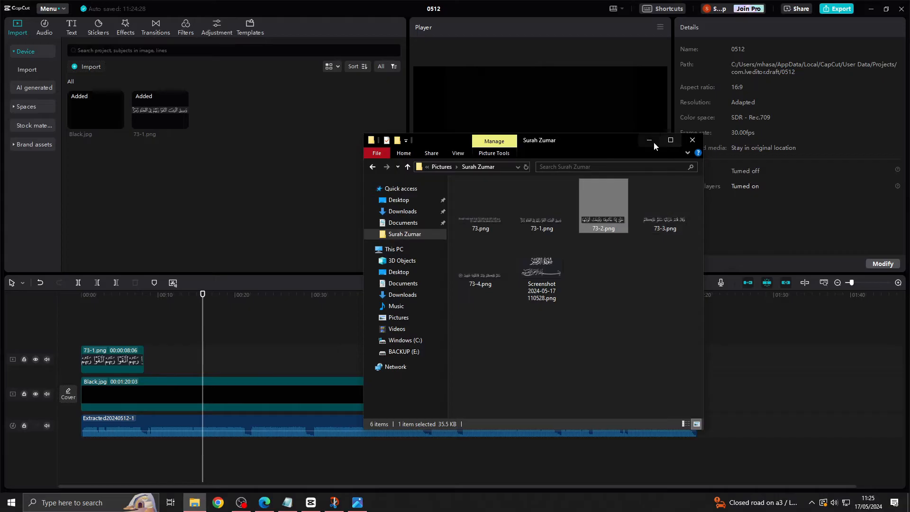
double_click(662, 203)
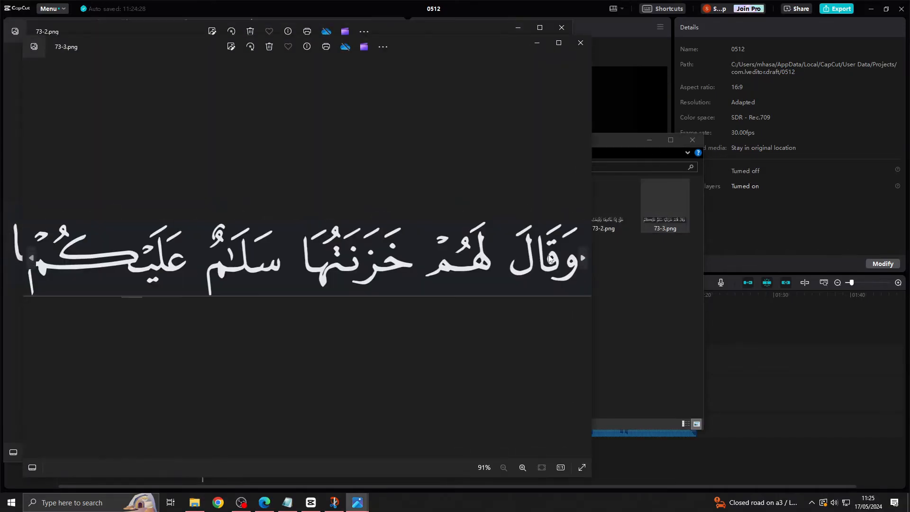
left_click(525, 33)
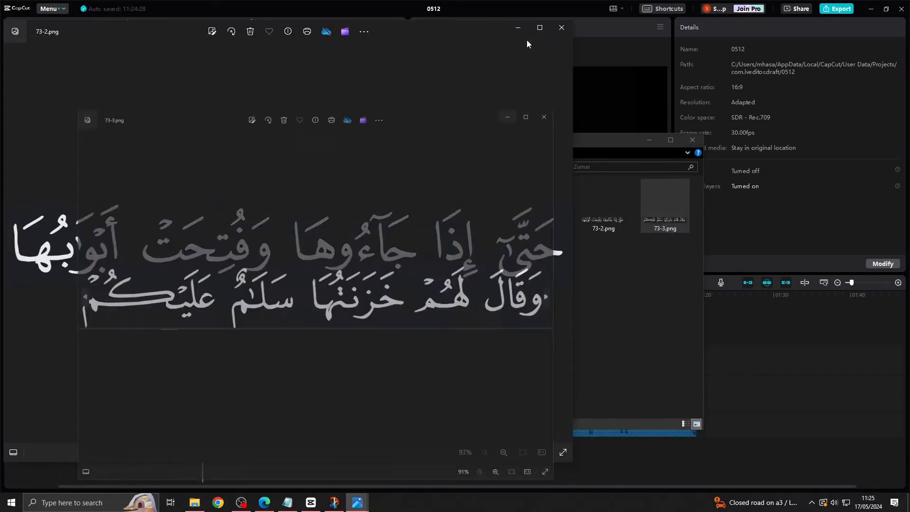
left_click(527, 38)
Switch to Quran.com in Edge, enlarge the page to 250% and bring the Arabic text of verse 39:73 into view
left_click(266, 509)
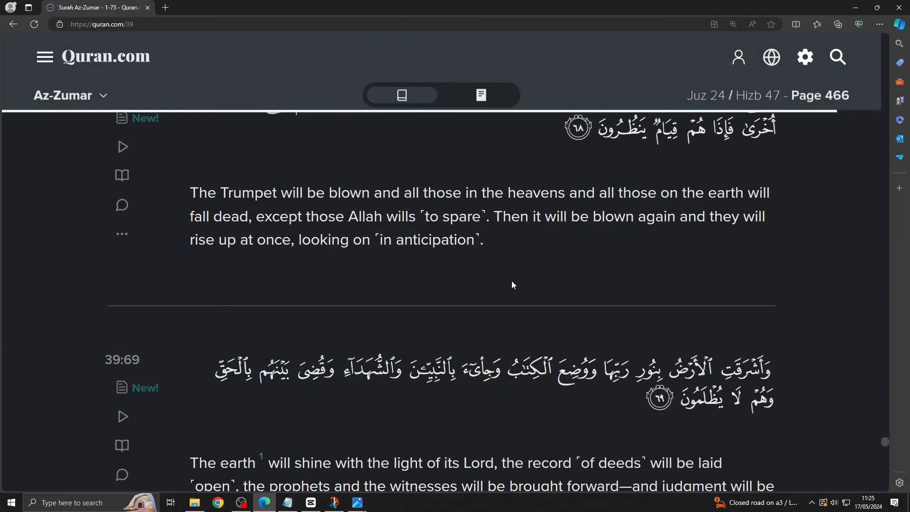
scroll(508, 285, "down", 10)
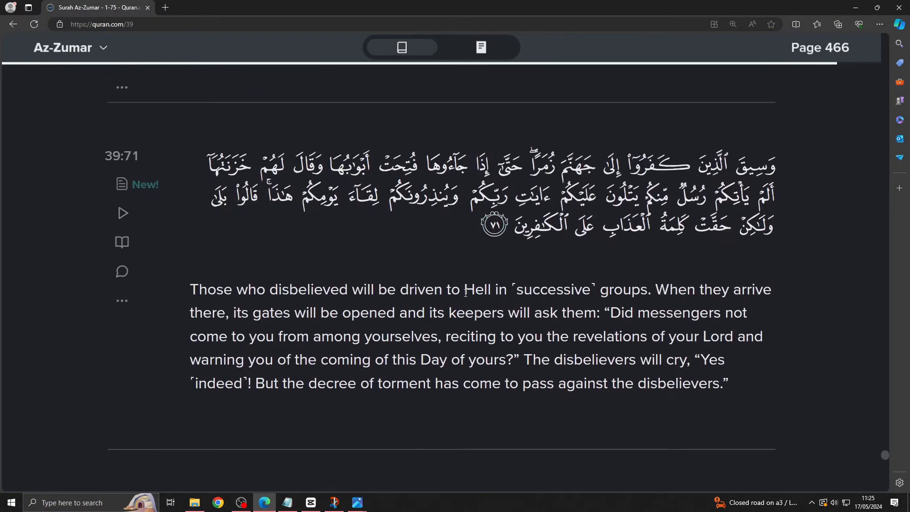
scroll(466, 293, "down", 5)
scroll(378, 300, "up", 6, "ctrl")
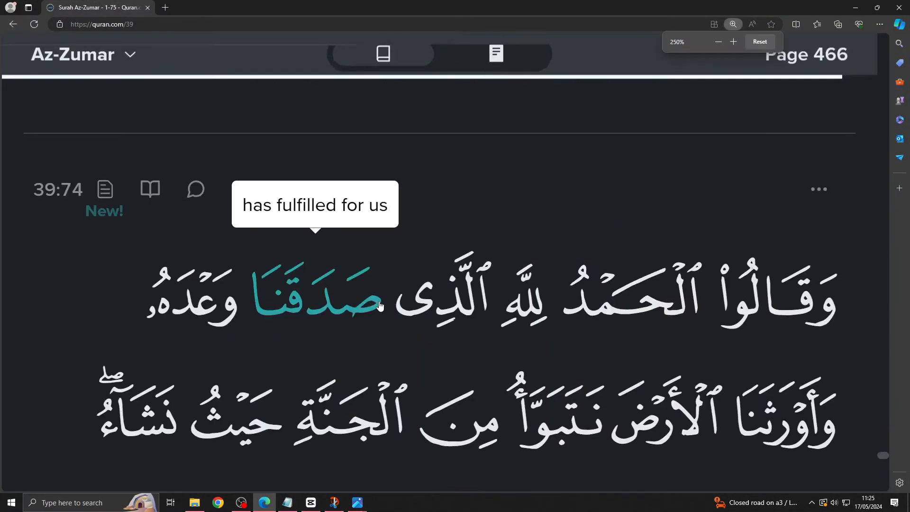
scroll(114, 351, "down", 3)
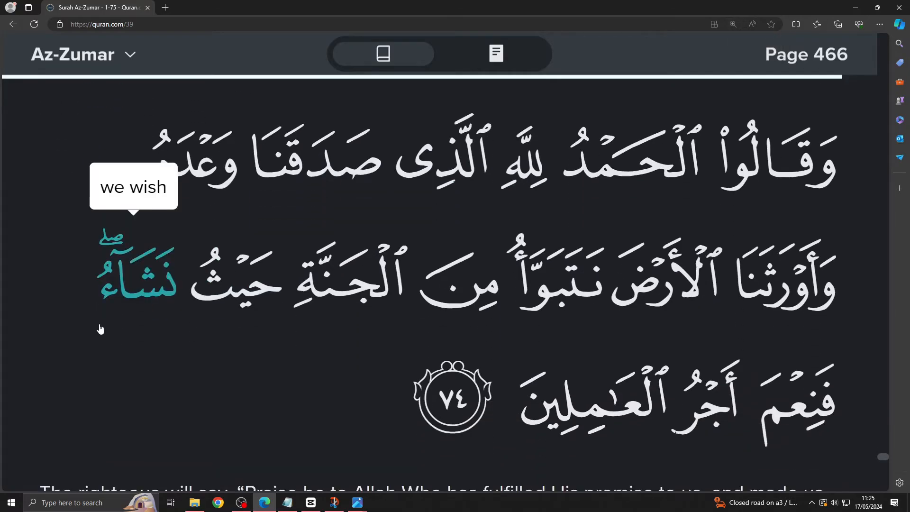
scroll(204, 377, "up", 4)
scroll(213, 379, "down", 2)
scroll(223, 391, "up", 9)
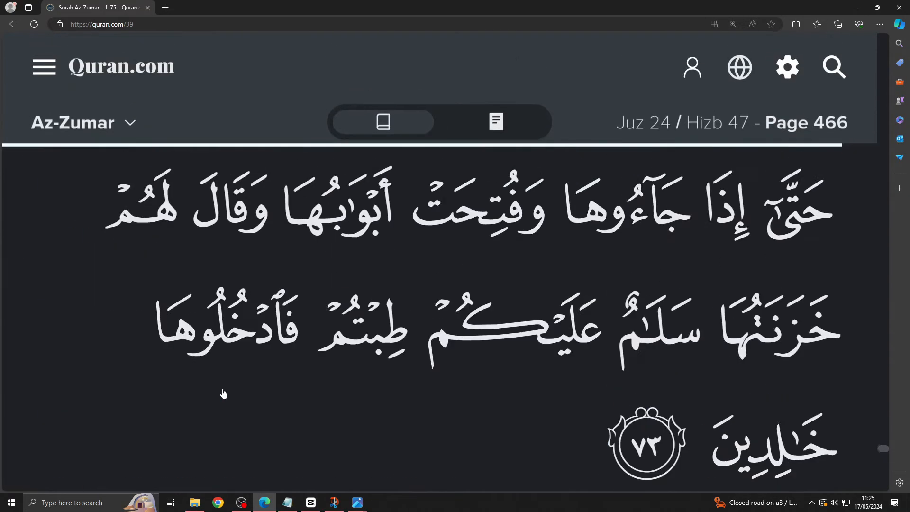
scroll(85, 379, "up", 3)
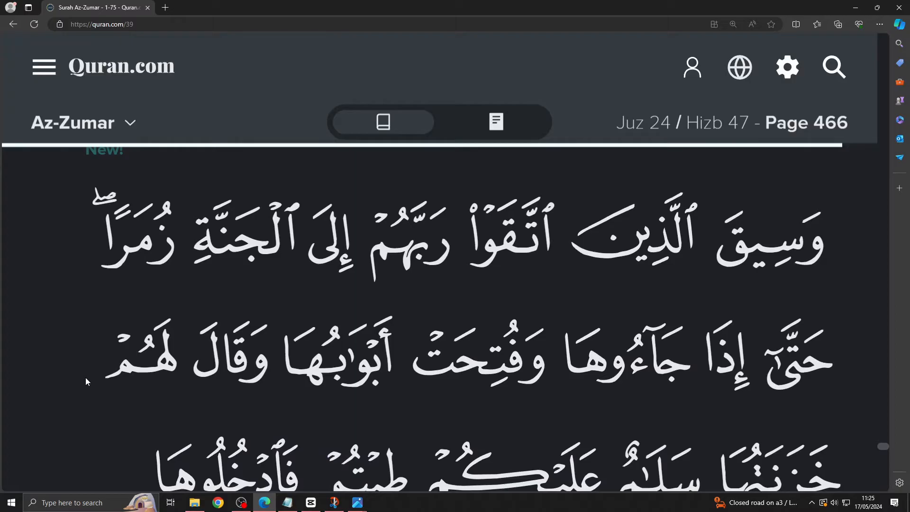
Open Snip & Sketch and capture a rectangular snip of the second Arabic phrase of verse 39:73, leaving out the line's last two words
left_click(91, 498)
type("s")
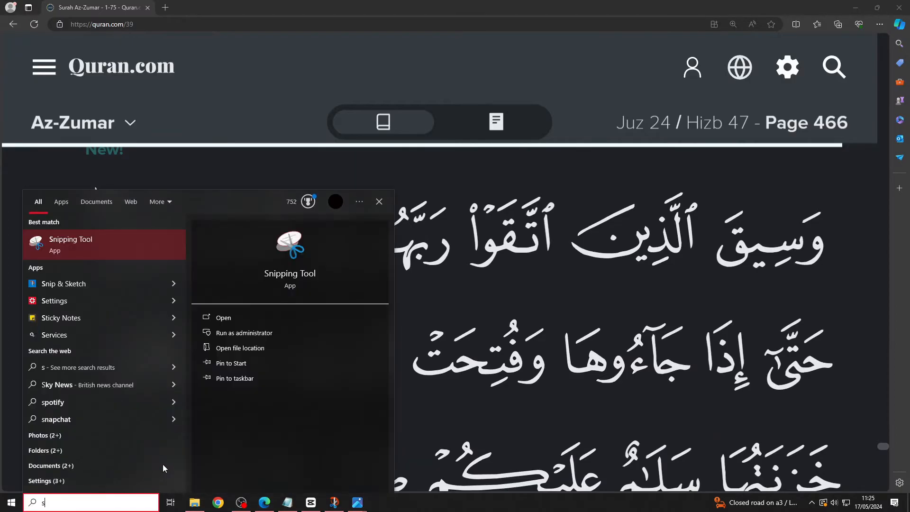
type("ni")
left_click(104, 287)
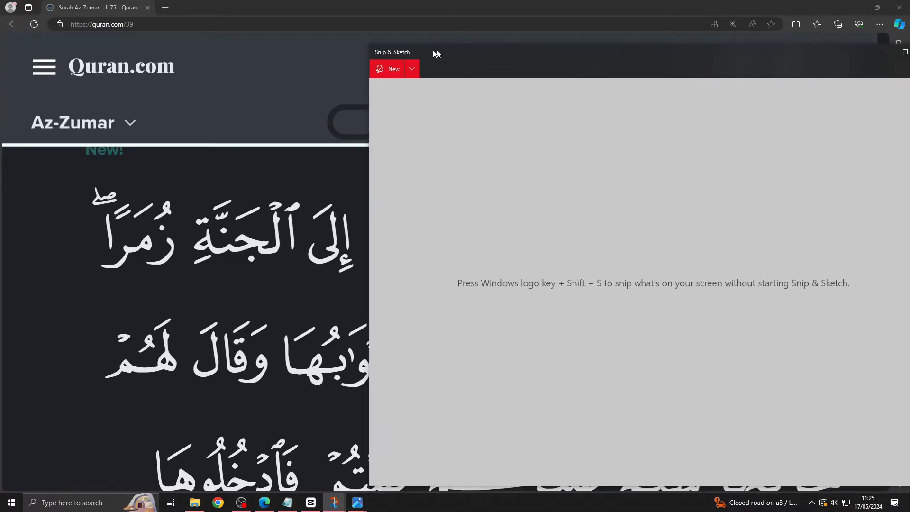
left_click(318, 54)
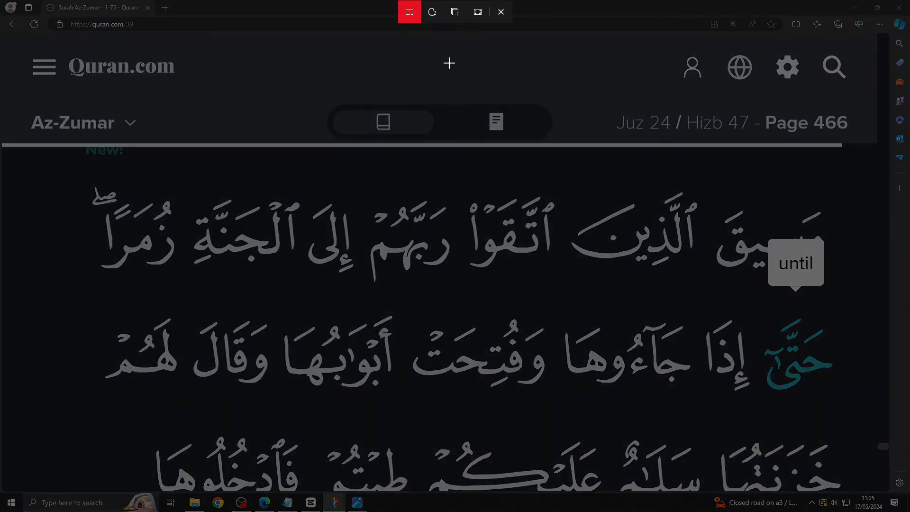
left_click(501, 12)
left_click_drag(444, 46, 192, 67)
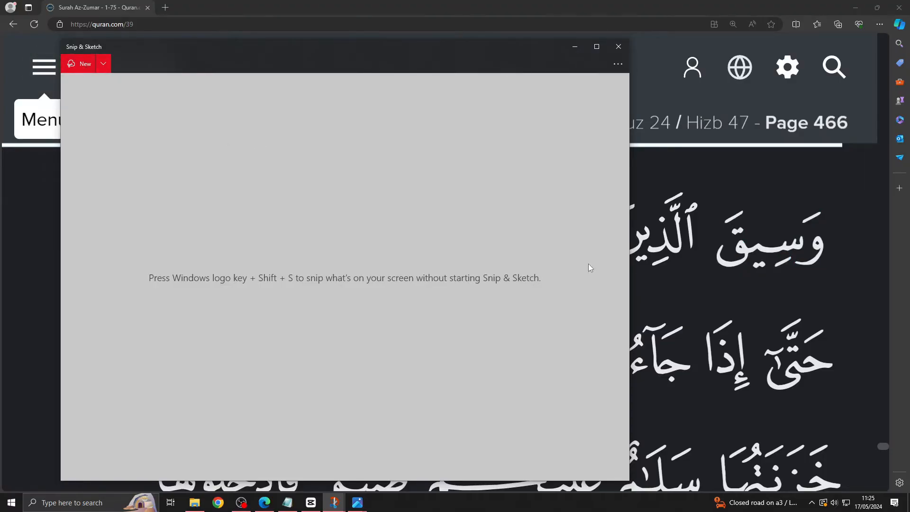
key("ctrl+n")
mouse_move(842, 311)
left_mouse_down()
mouse_move(589, 361)
mouse_move(347, 378)
mouse_move(281, 400)
left_mouse_up()
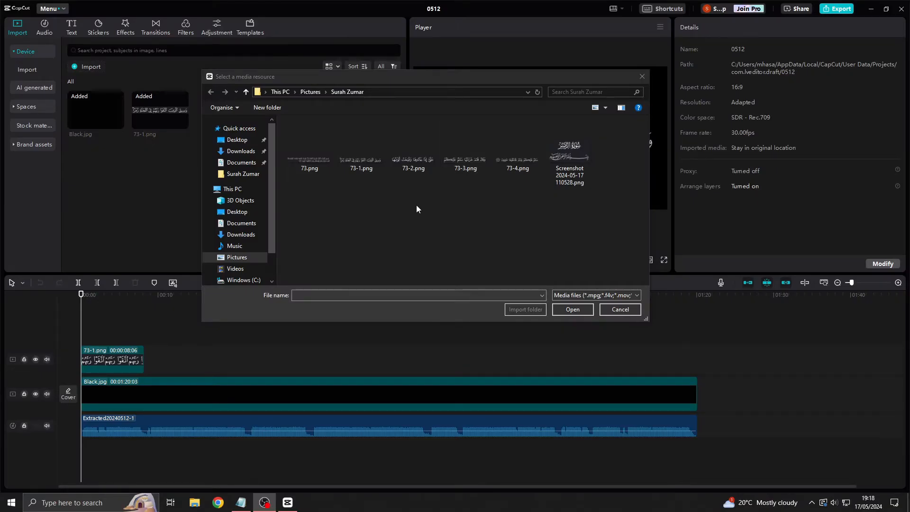
Switch to CapCut and import the phrase images 73-1.png to 73-4.png from the Surah Zumar folder together
left_click(469, 195)
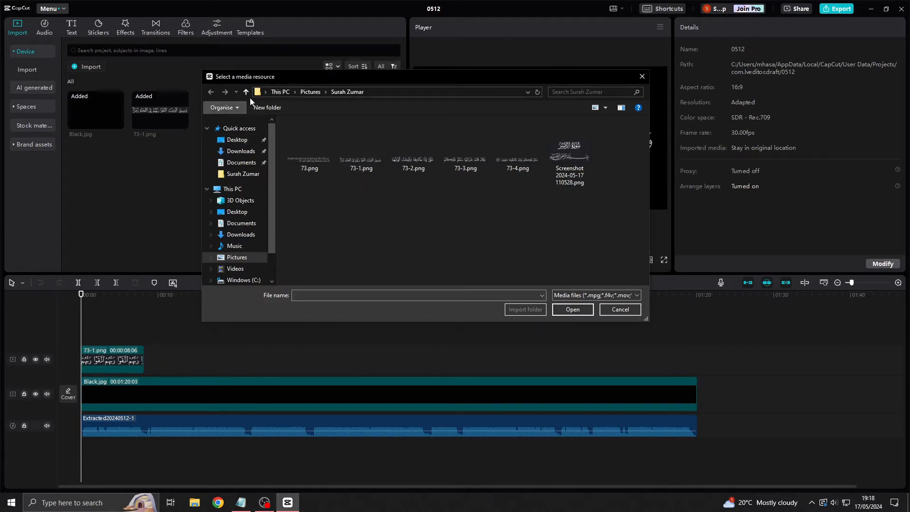
left_click_drag(291, 78, 347, 82)
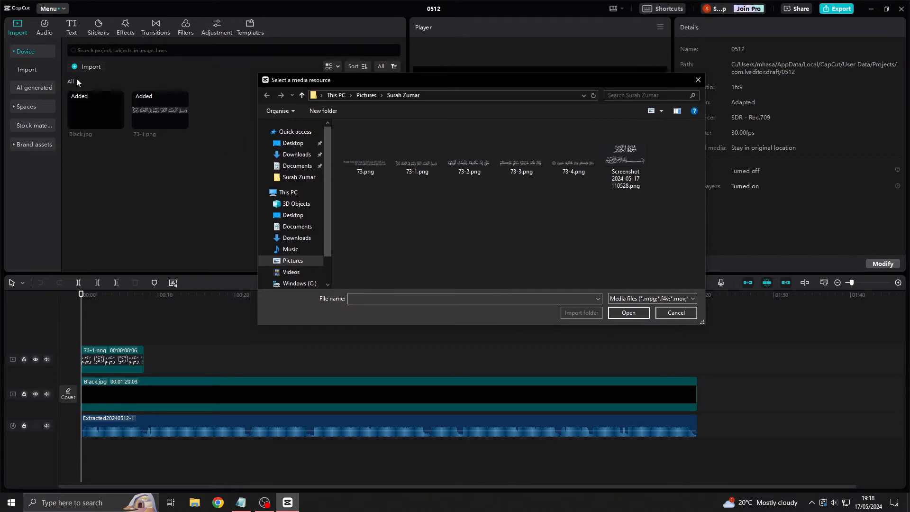
left_click_drag(418, 197, 571, 159)
left_click(629, 313)
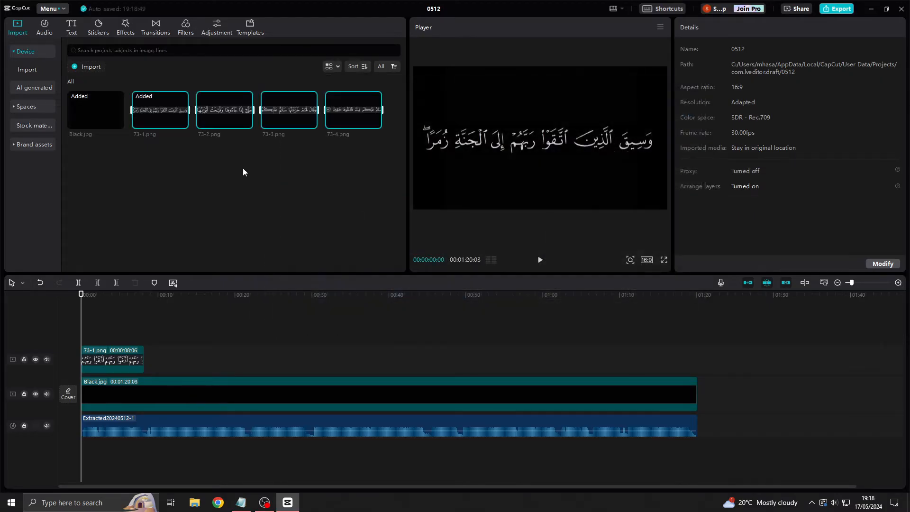
Place 73-2.png on the overlay track directly after the 73-1.png clip and preview the frame where it starts
left_click(204, 134)
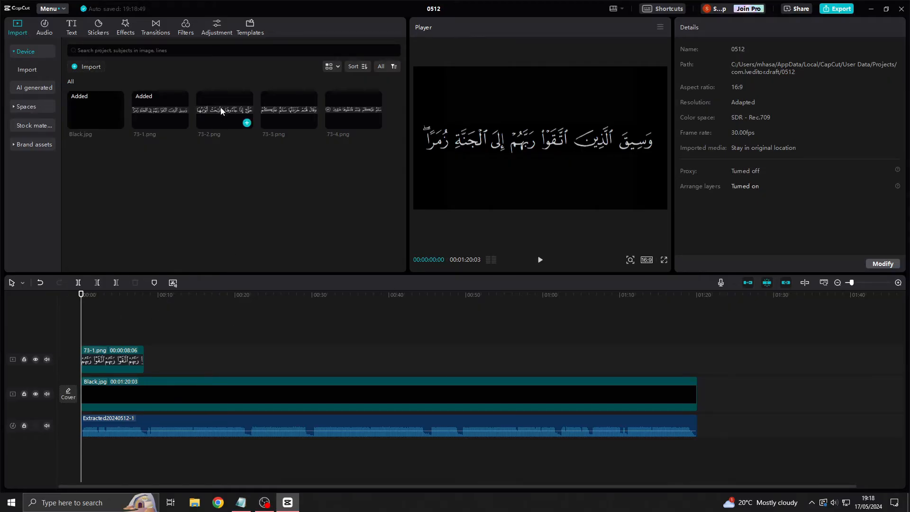
left_click_drag(221, 110, 147, 361)
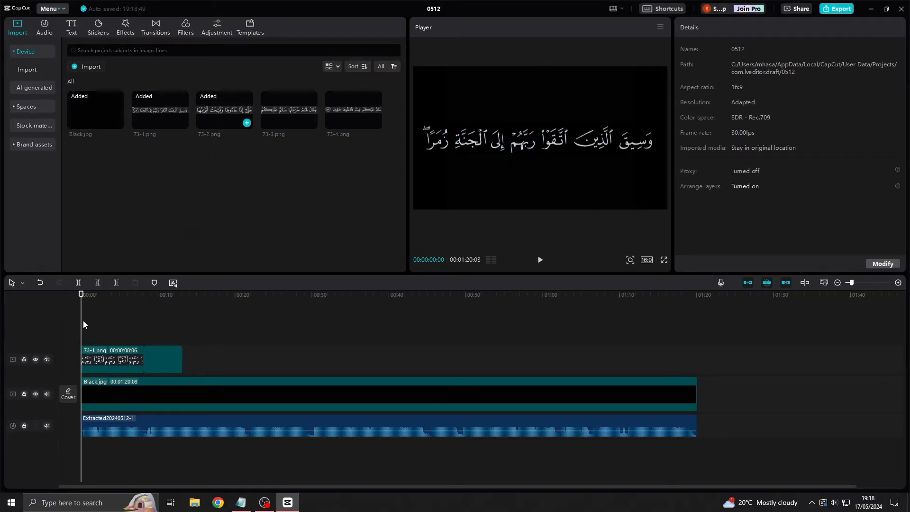
left_click_drag(83, 324, 146, 327)
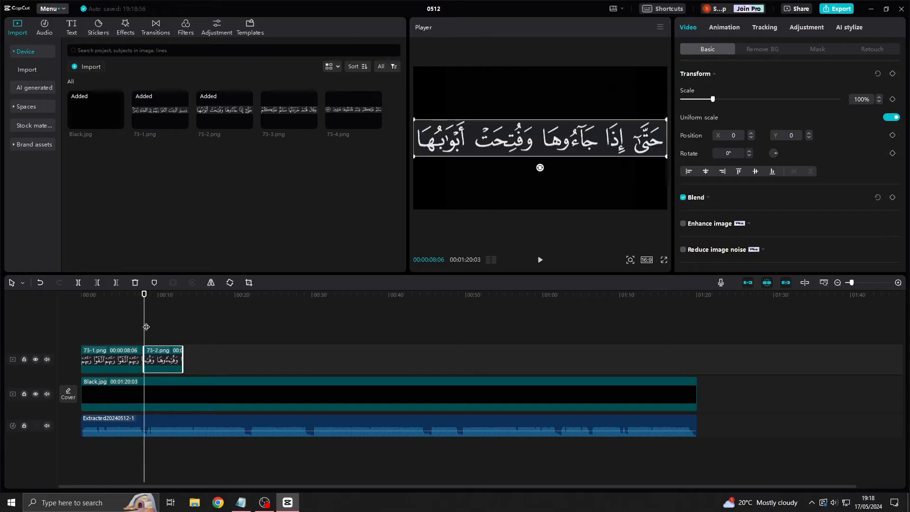
left_click(570, 221)
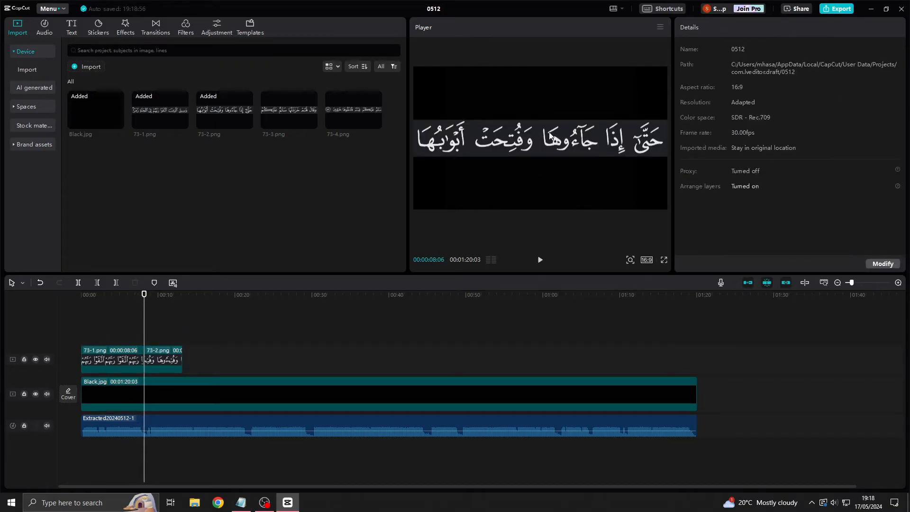
Set the blend mode of the 73-2.png clip to Hard light
left_click(572, 145)
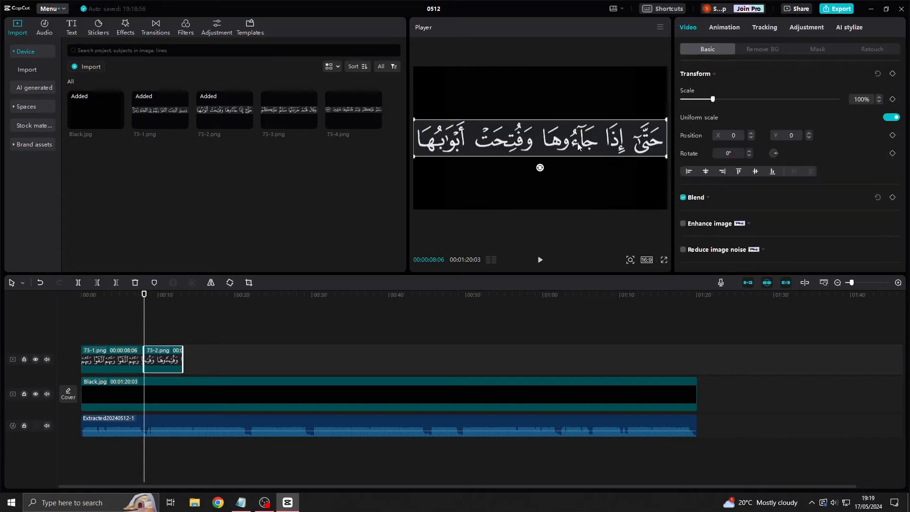
left_click(708, 199)
scroll(738, 192, "down", 1)
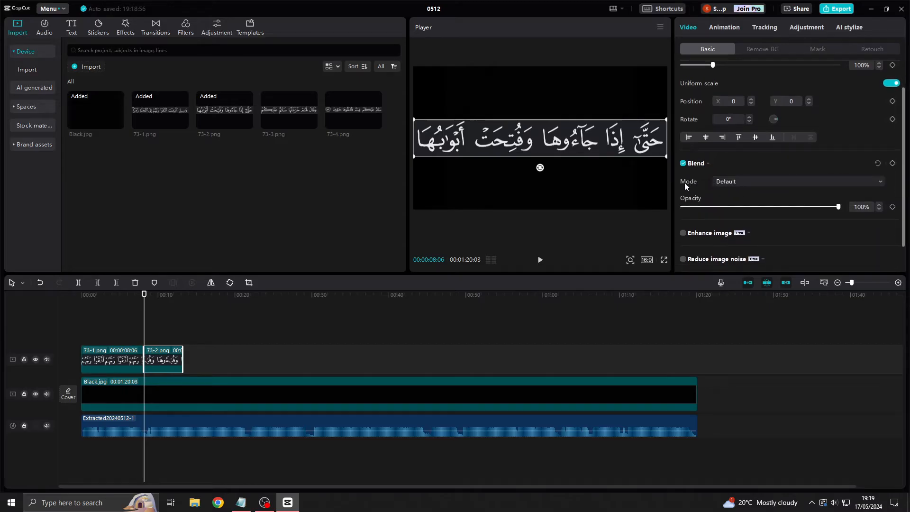
left_click(727, 181)
left_click(743, 271)
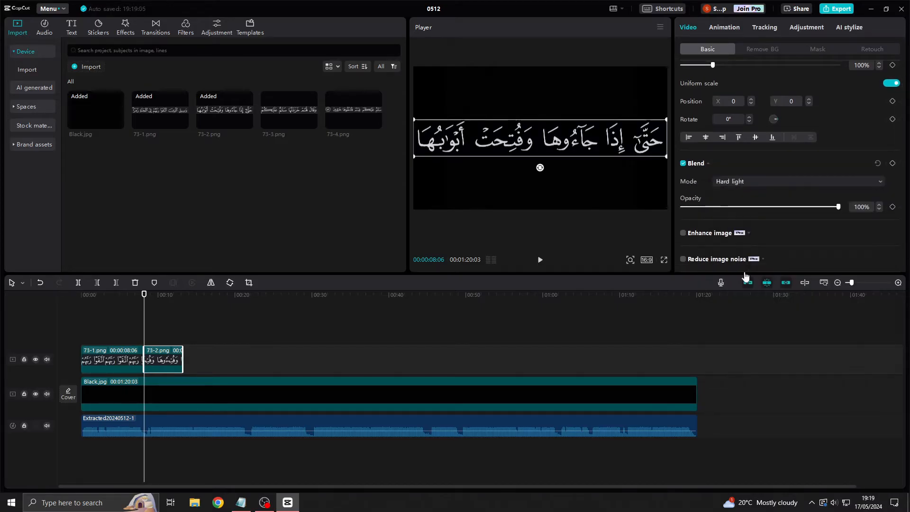
left_click(587, 190)
Scale the 73-2.png phrase down to 86% in the preview
left_click(651, 153)
left_click_drag(666, 155, 638, 150)
left_click(553, 224)
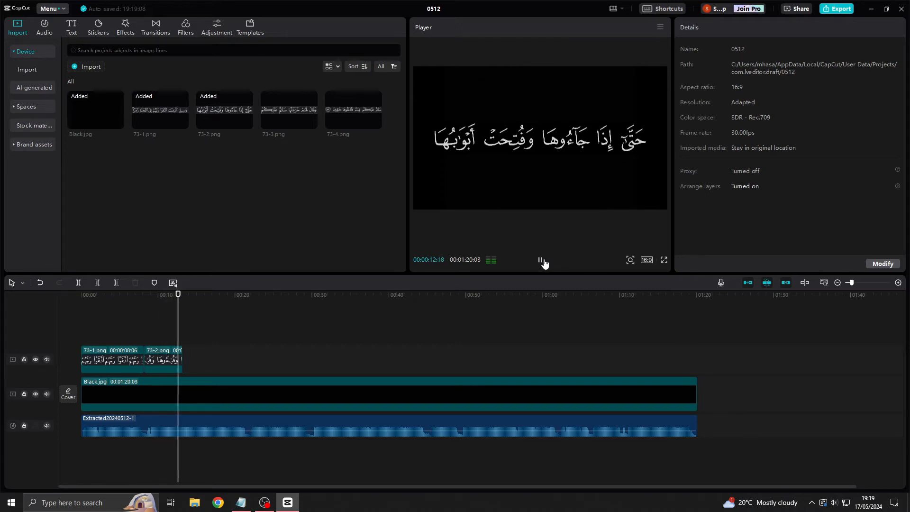
Play the recitation to the end of the second phrase and extend the 73-2.png clip to end at 00:00:15:26
left_click(543, 263)
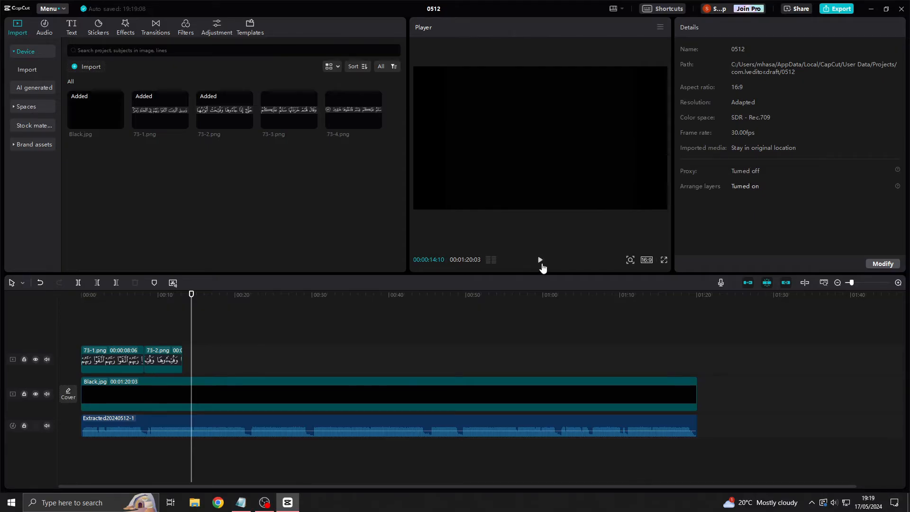
left_click(174, 359)
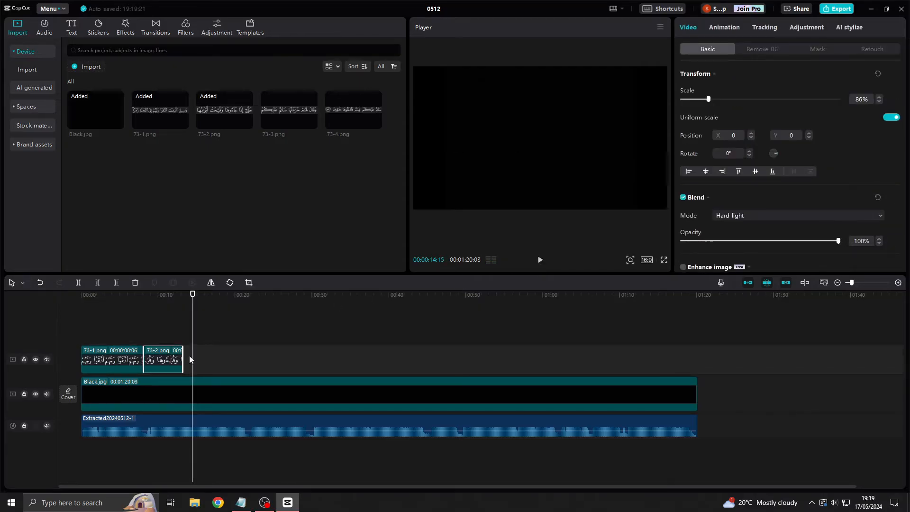
left_click_drag(183, 358, 208, 355)
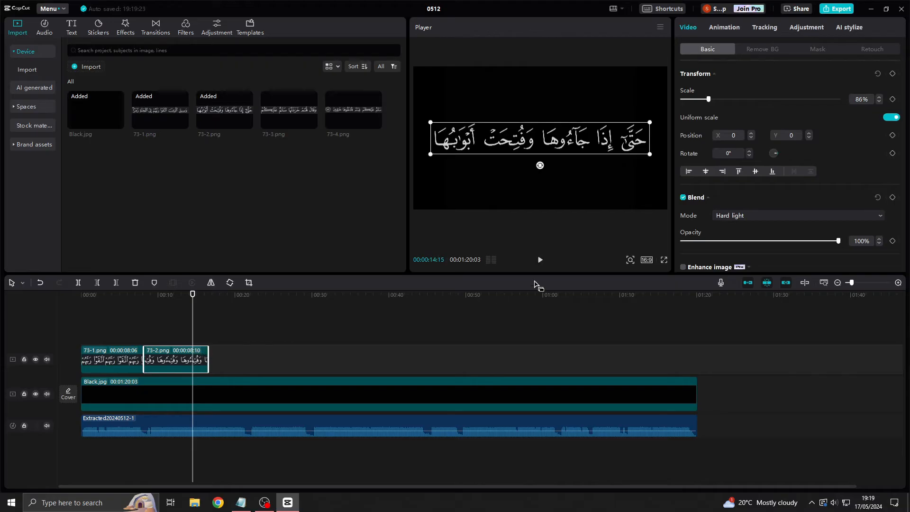
left_click(540, 261)
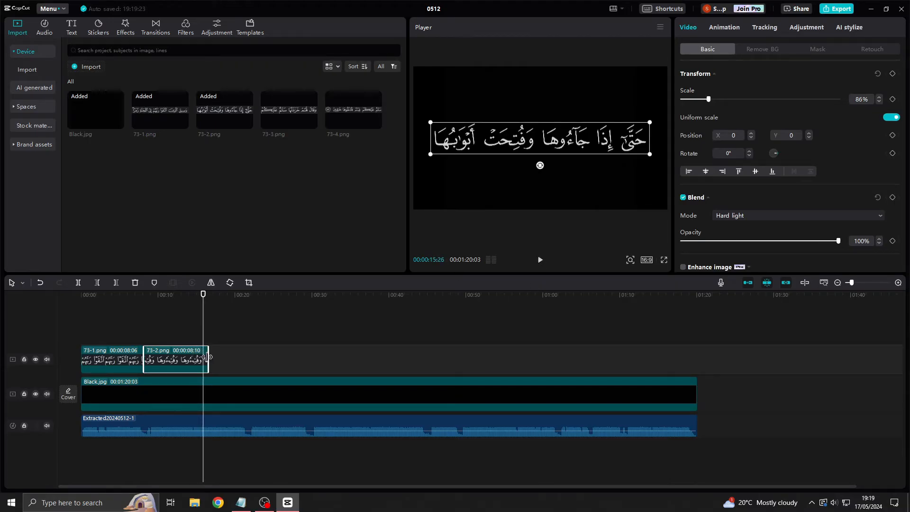
left_click_drag(209, 357, 204, 357)
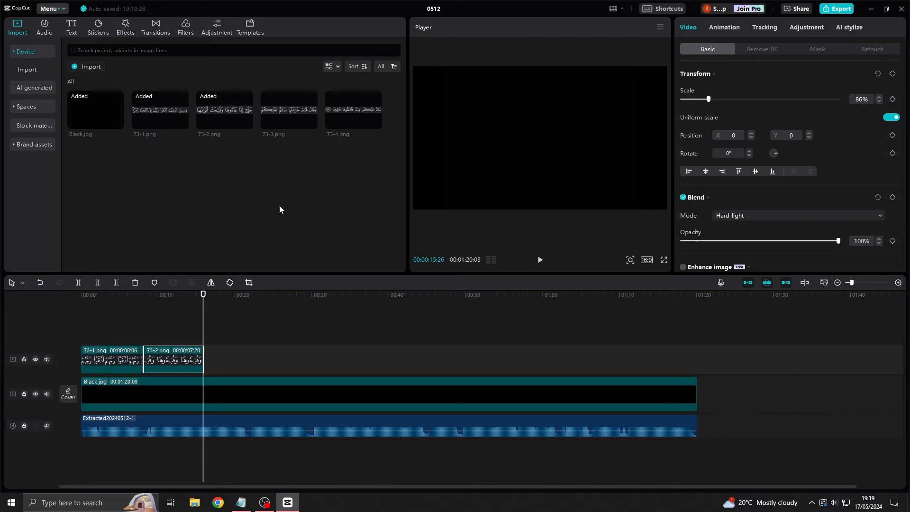
Place 73-3.png directly after the 73-2.png clip on the overlay track and play across the join between them
left_click(285, 335)
left_click_drag(286, 116, 204, 359)
left_click_drag(284, 344, 199, 346)
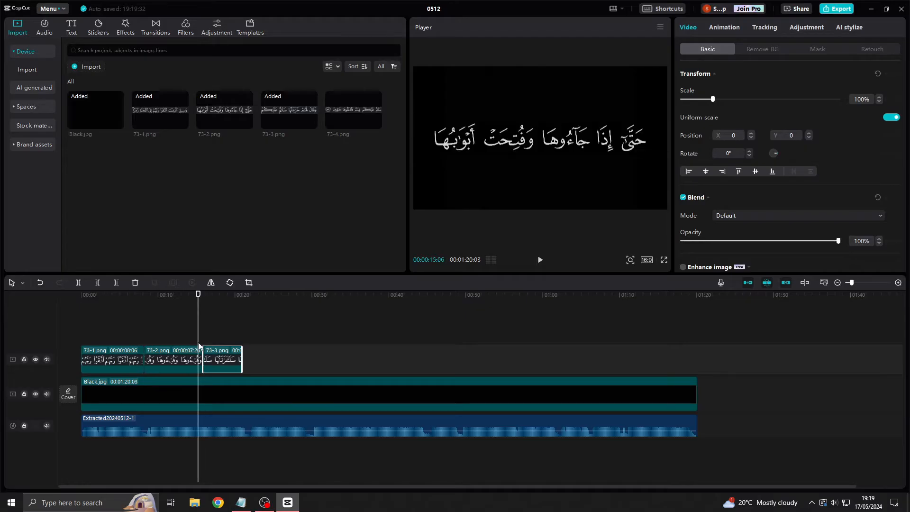
left_click(547, 258)
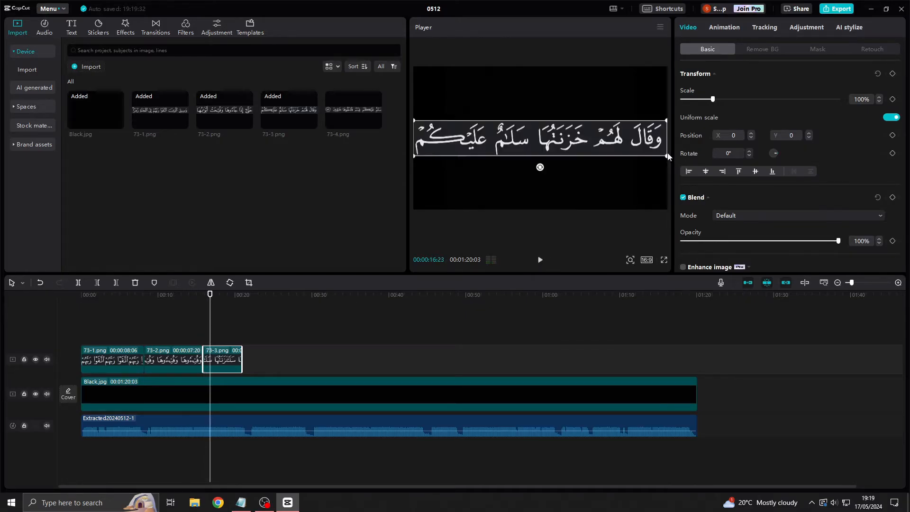
Scale the 73-3.png phrase down to 88% and set its blend mode to Hard light
left_click_drag(664, 154, 651, 153)
left_click(599, 221)
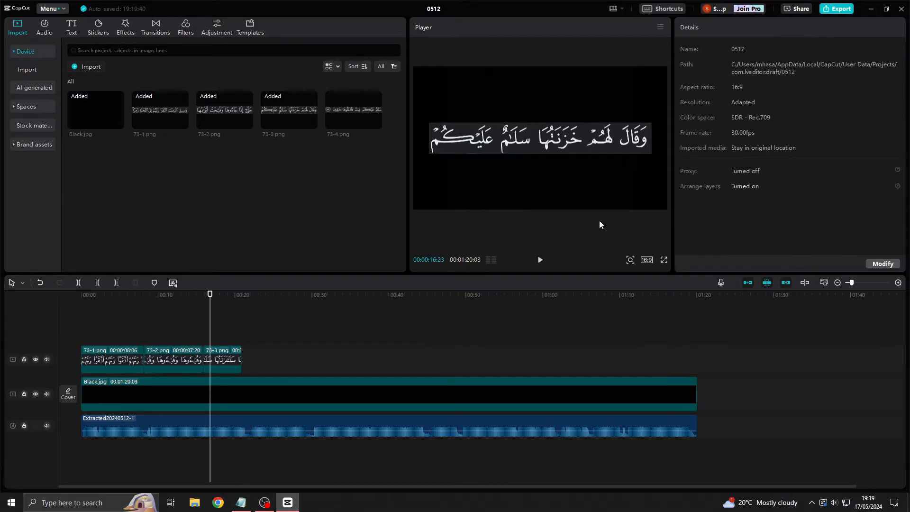
left_click(645, 142)
left_click(744, 222)
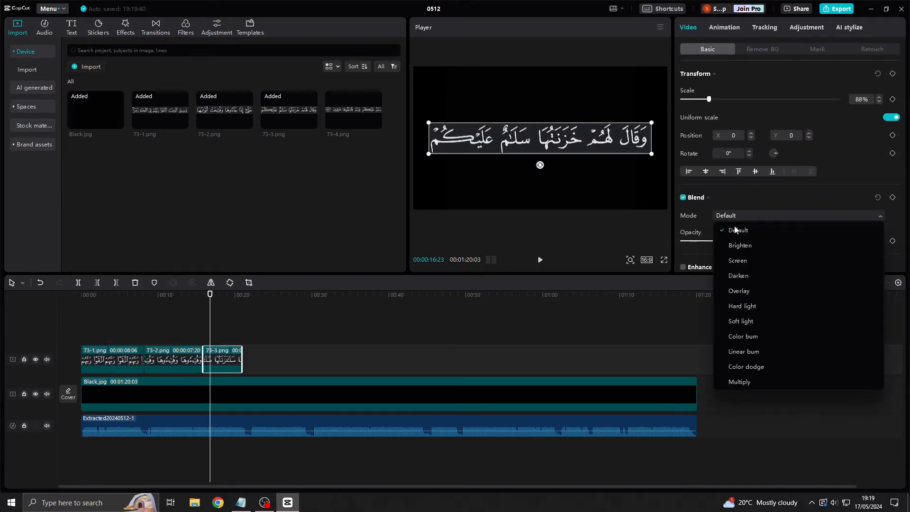
left_click(766, 304)
left_click(572, 219)
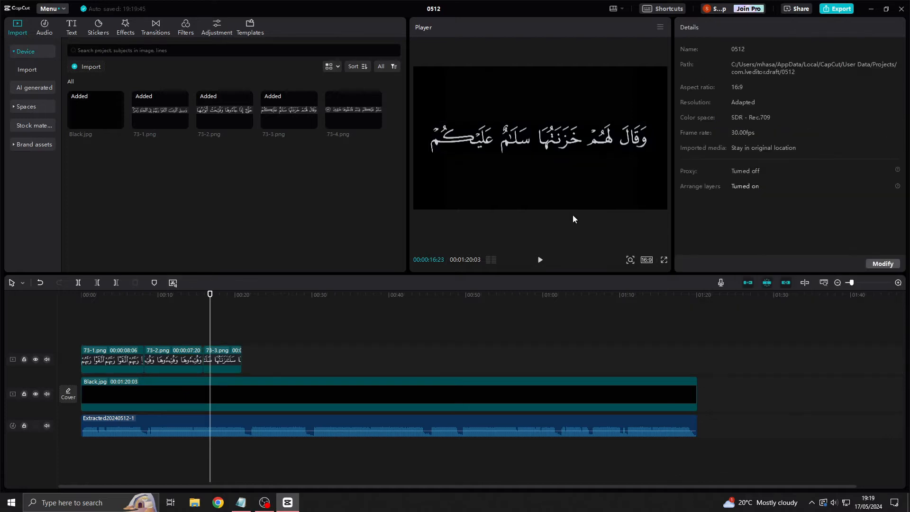
Play the recitation through the third phrase and extend the 73-3.png clip to end at 00:00:21:28
left_click_drag(212, 321, 174, 326)
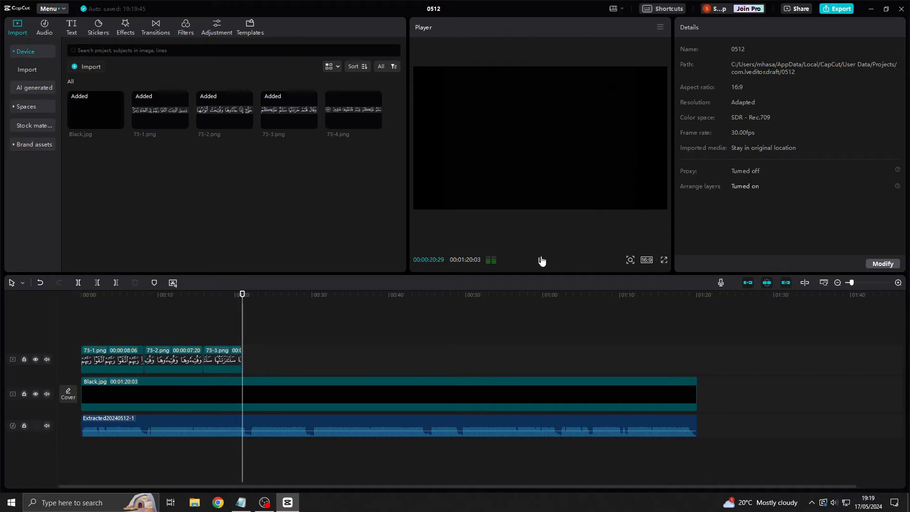
left_click(232, 359)
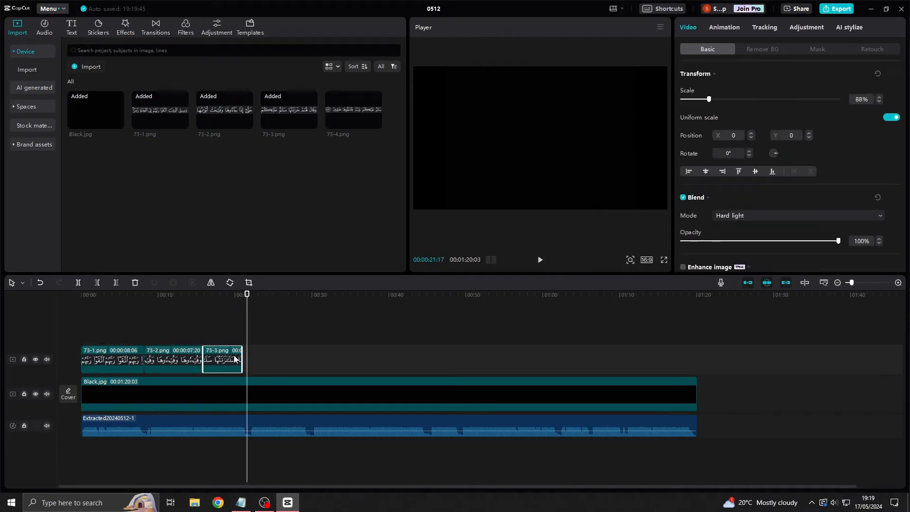
left_click(545, 259)
left_click(542, 260)
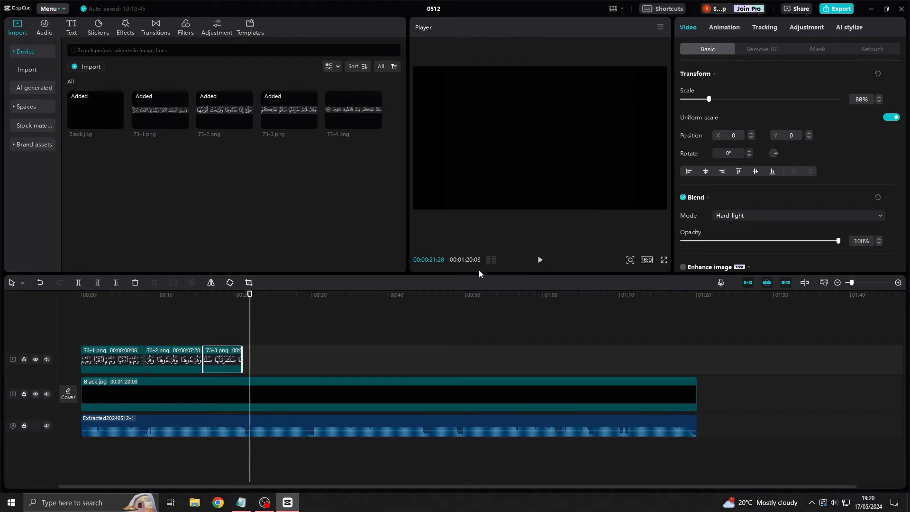
left_click_drag(241, 356, 249, 363)
Place 73-4.png directly after the 73-3.png clip and set its blend mode to Hard light
left_click(323, 333)
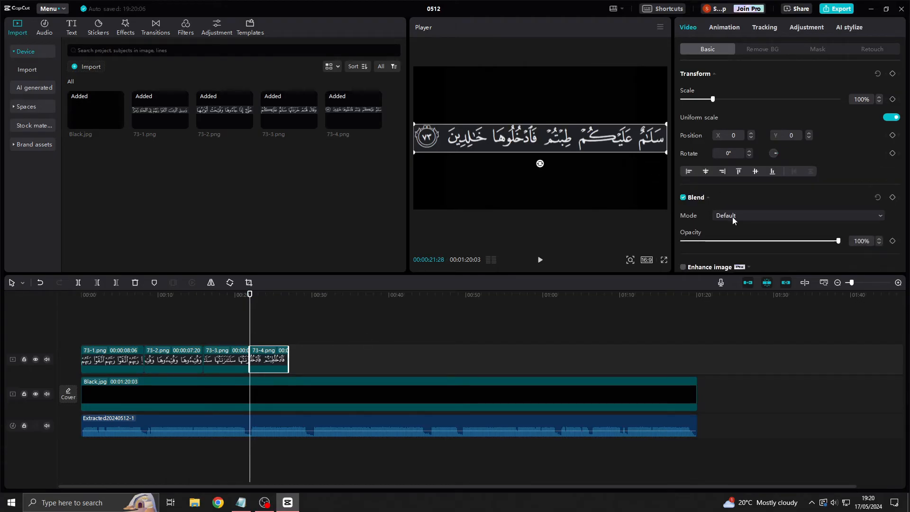
left_click(553, 196)
left_click(619, 225)
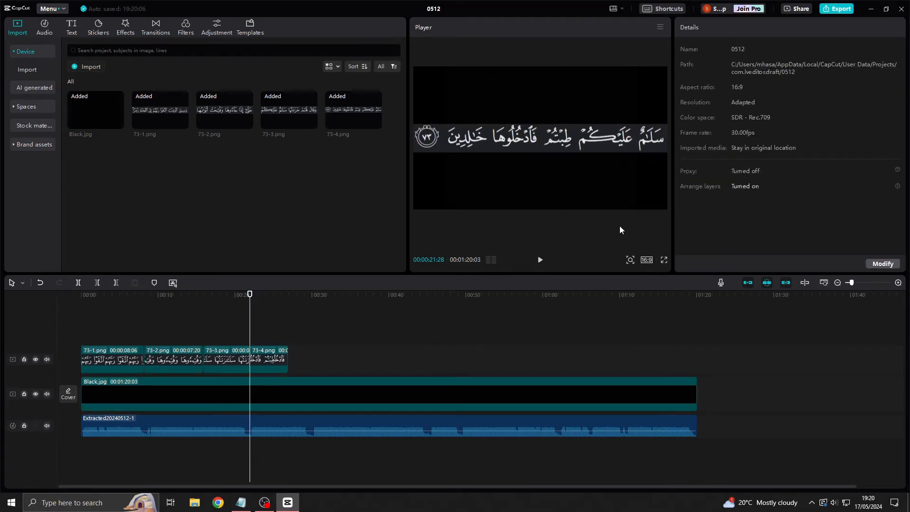
left_click(617, 142)
left_click(742, 215)
left_click(756, 308)
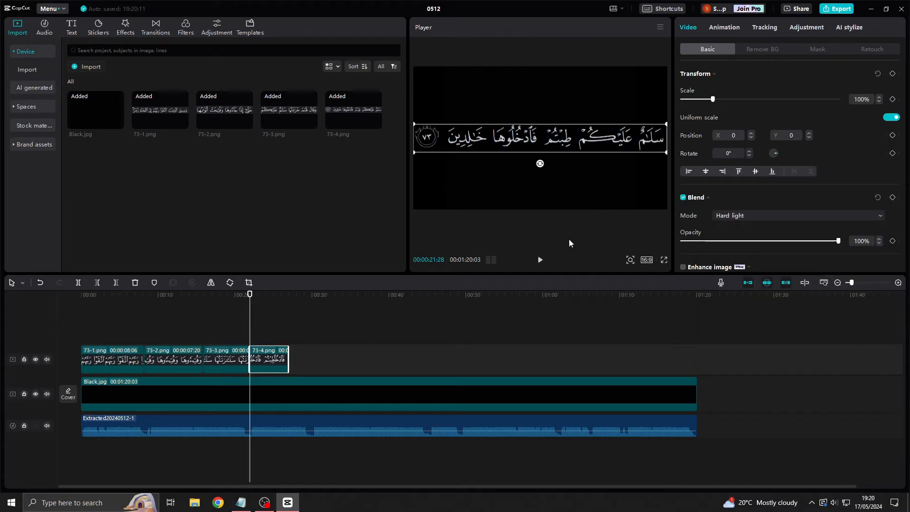
left_click(556, 236)
Play the recitation through the fourth phrase and extend the 73-4.png clip to end at 00:00:29:23
left_click_drag(247, 310, 246, 311)
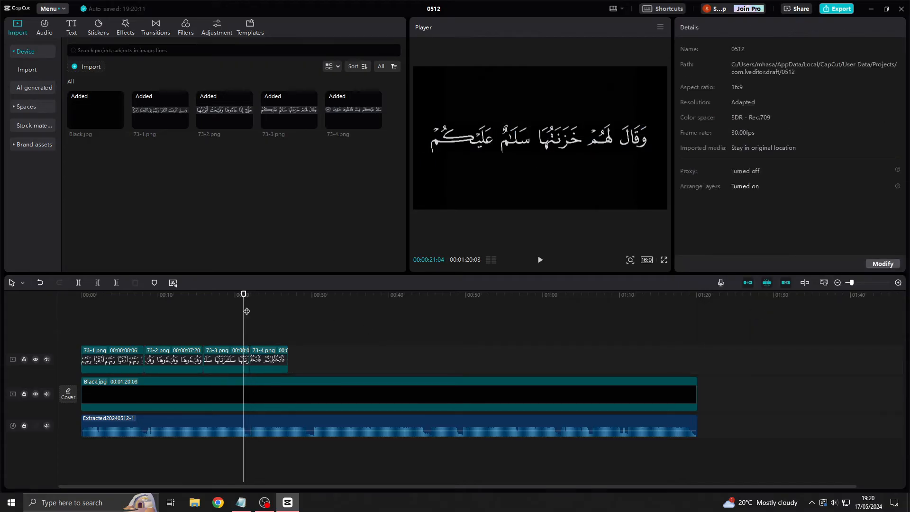
left_click(543, 259)
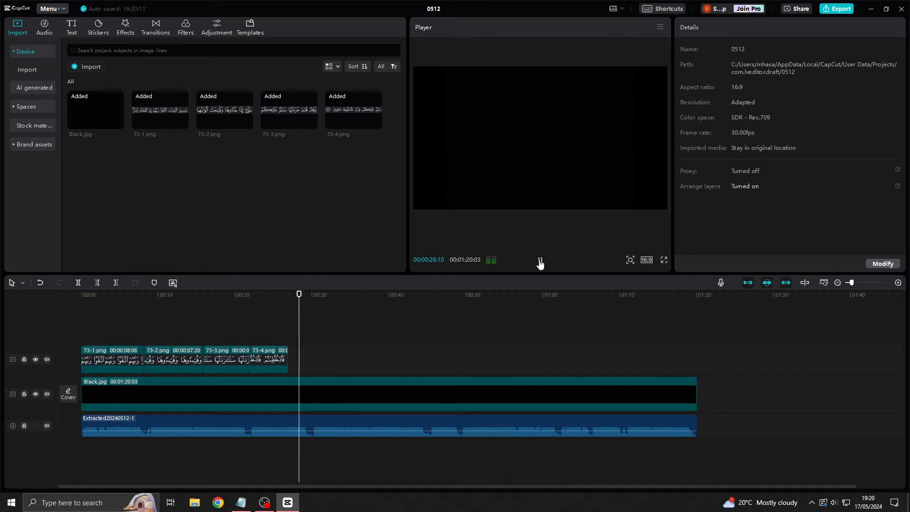
left_click(540, 262)
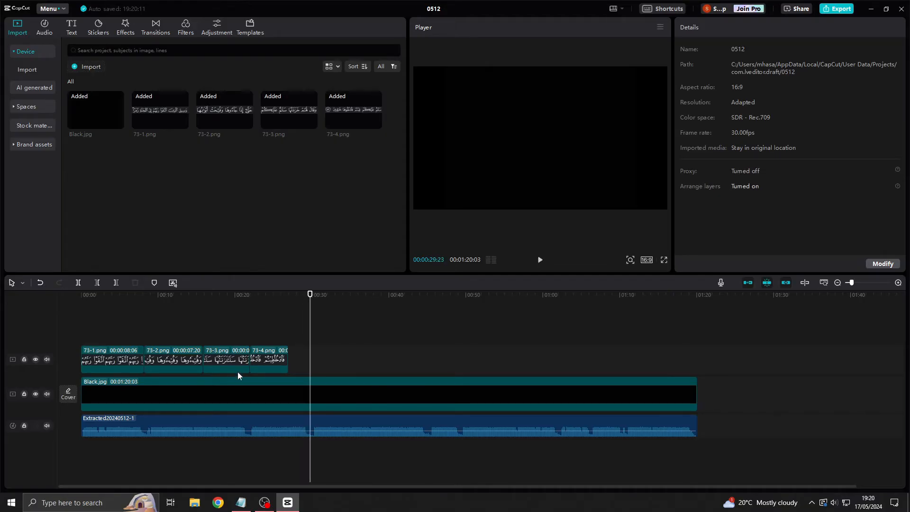
left_click(265, 363)
left_click_drag(288, 361, 308, 359)
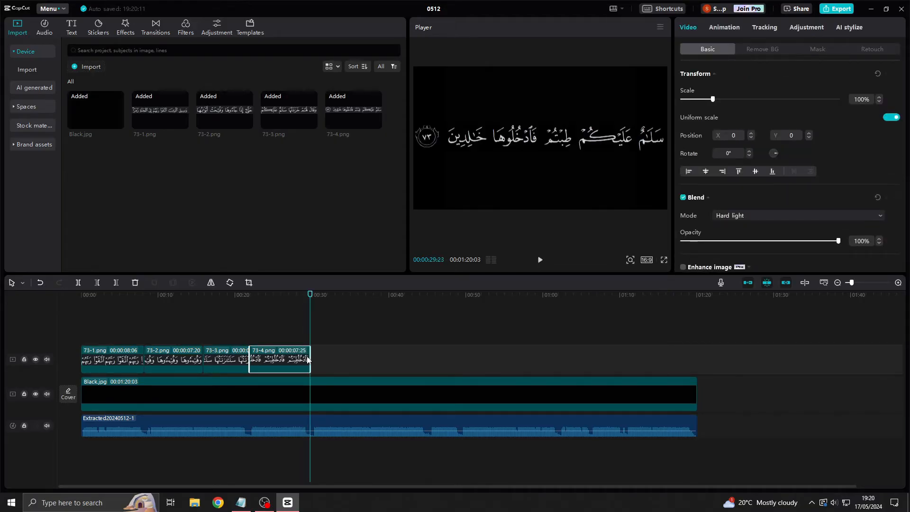
Scale the 73-4.png phrase to 96% in the preview
left_click_drag(398, 326, 279, 326)
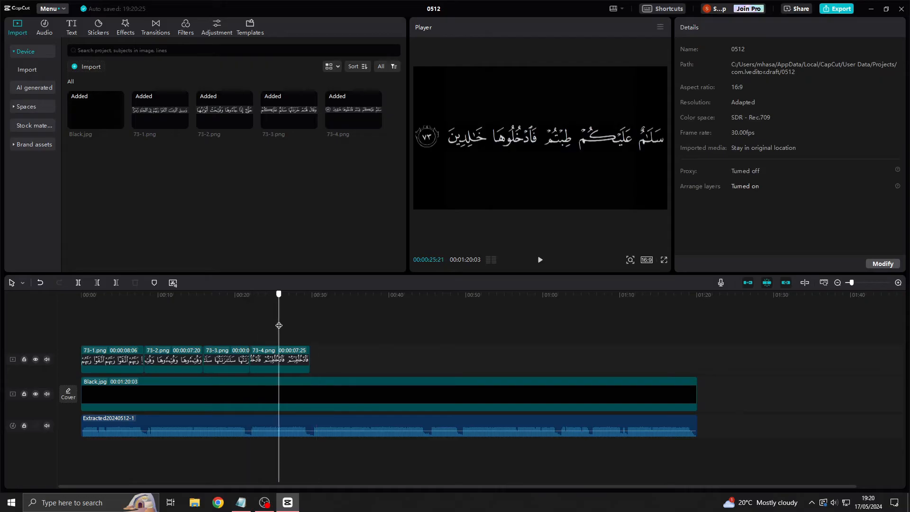
left_click(280, 359)
left_click_drag(665, 152, 654, 151)
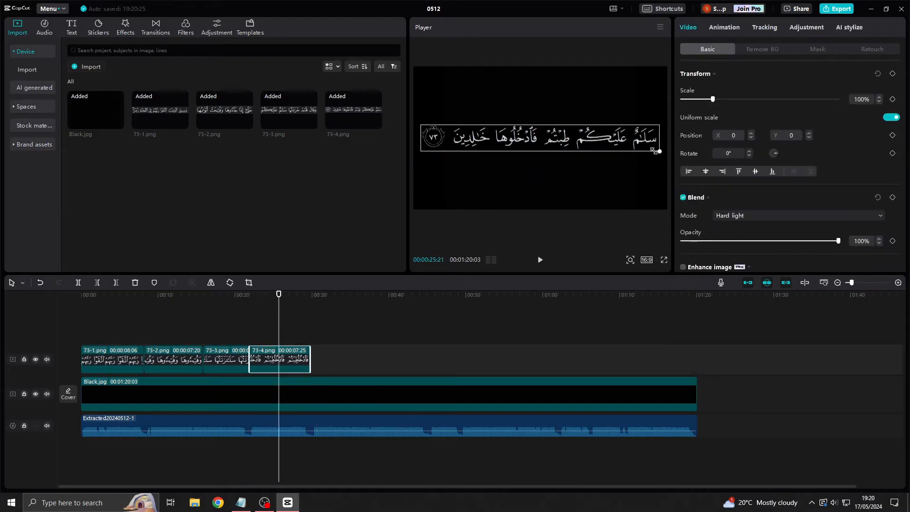
left_click(537, 201)
mouse_move(280, 316)
left_mouse_down()
mouse_move(137, 321)
mouse_move(273, 324)
left_mouse_up()
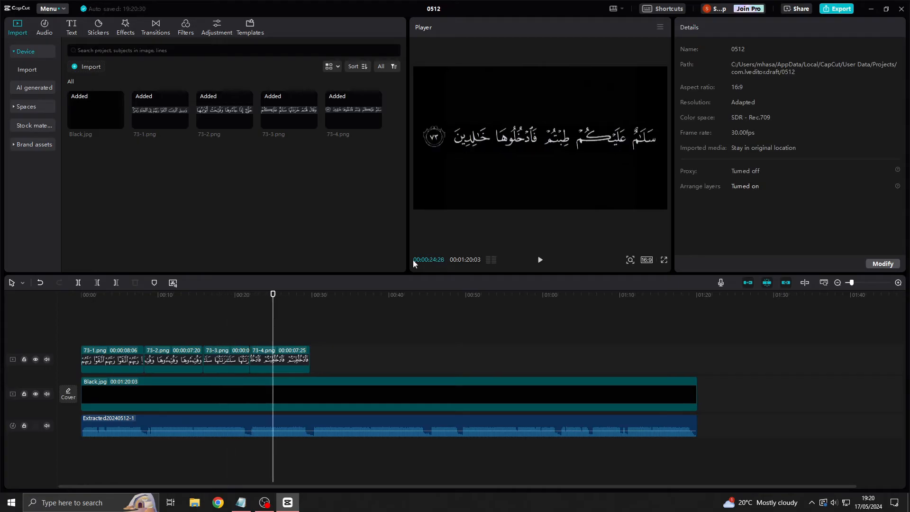
left_click(587, 142)
left_click_drag(659, 152, 662, 154)
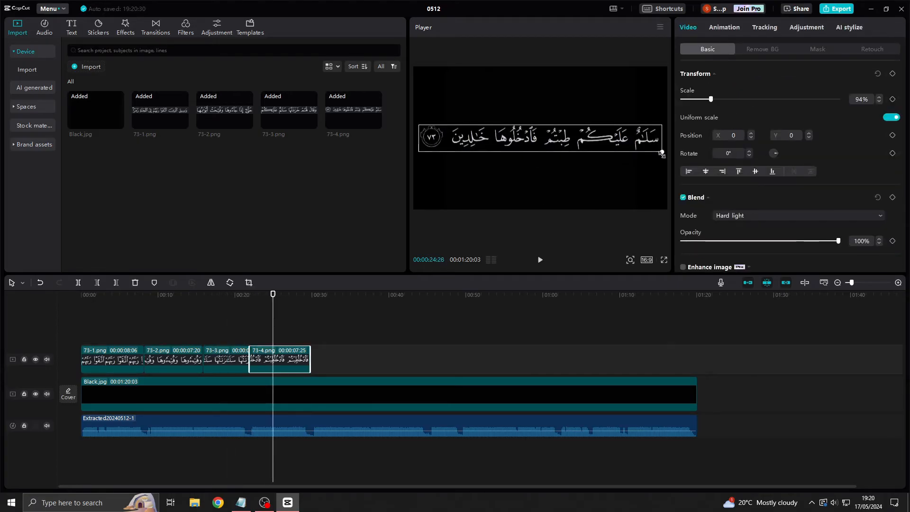
left_click(627, 188)
left_click(616, 151)
left_click(605, 228)
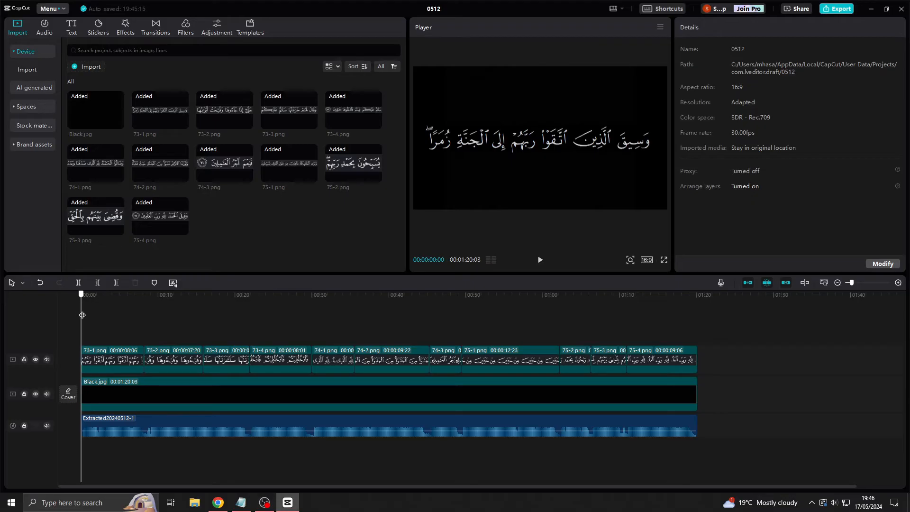
Apply the Fade Out exit animation to the 73-4.png clip and play the clip through to preview it
left_click_drag(81, 314, 302, 336)
left_click(282, 355)
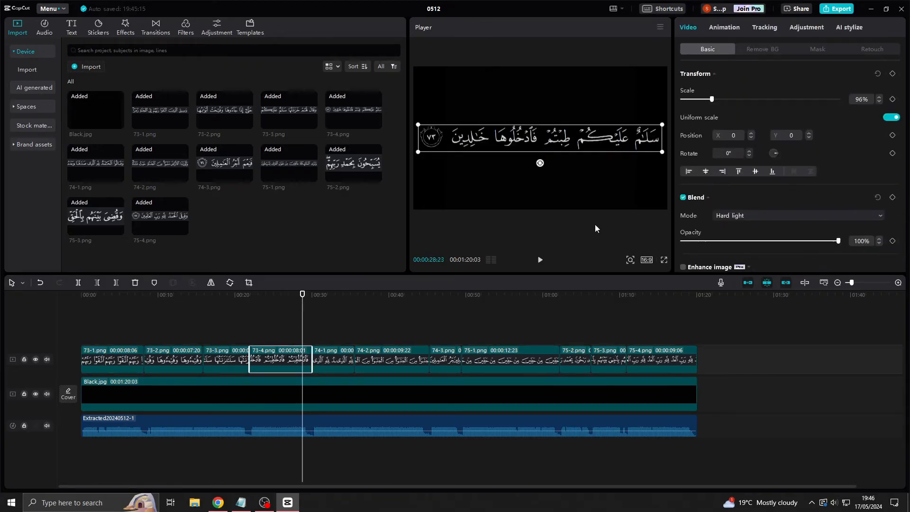
left_click(725, 28)
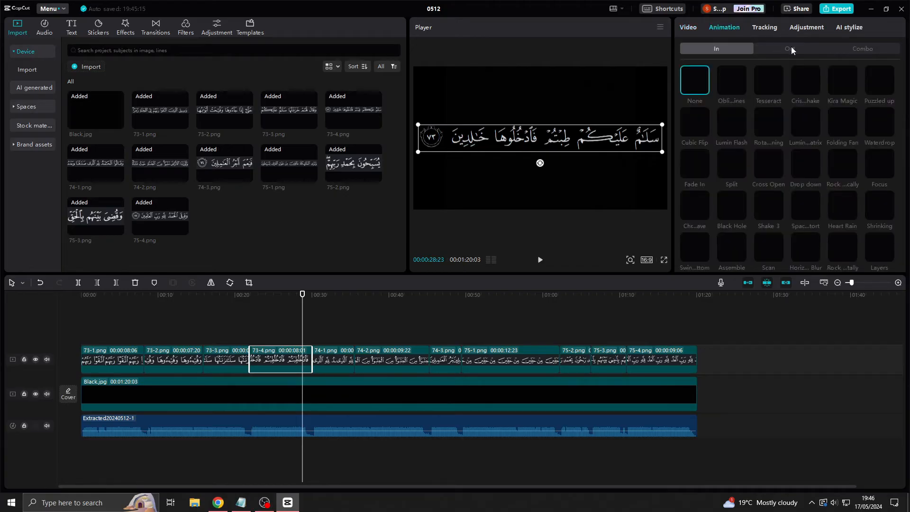
left_click(790, 47)
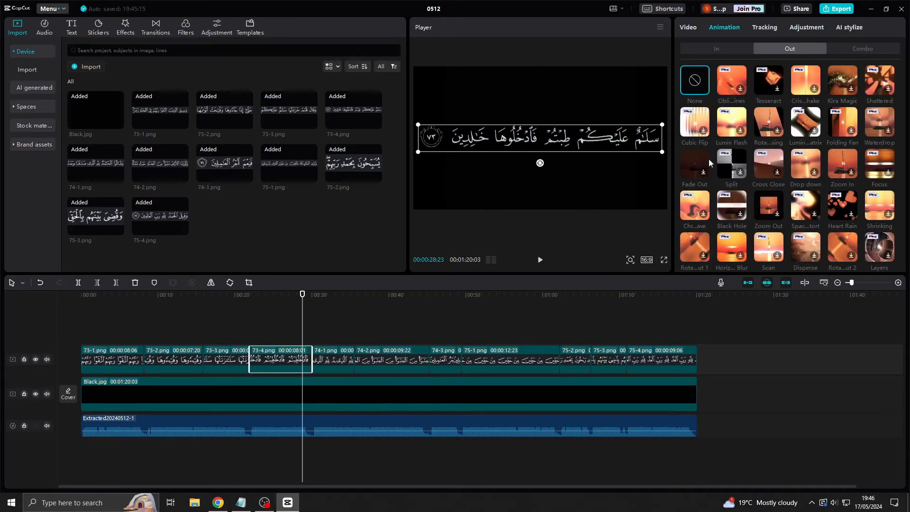
left_click(696, 161)
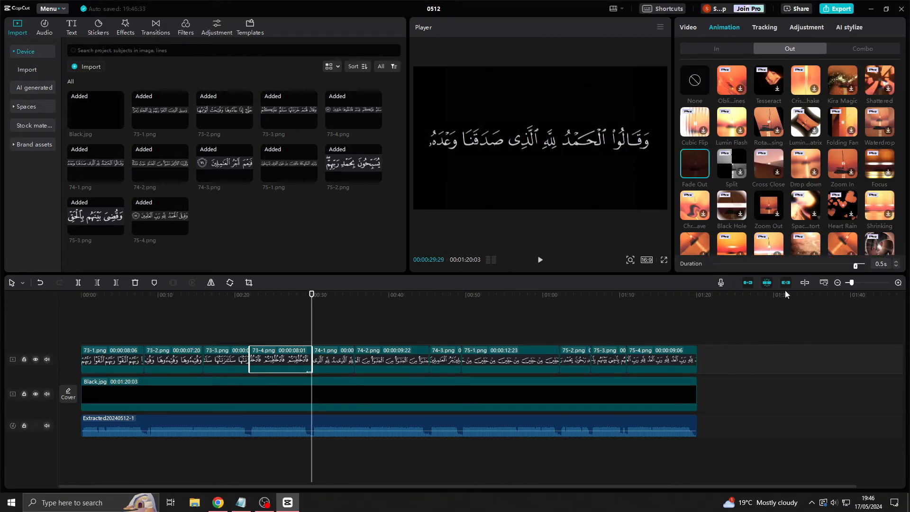
left_click_drag(312, 321, 251, 326)
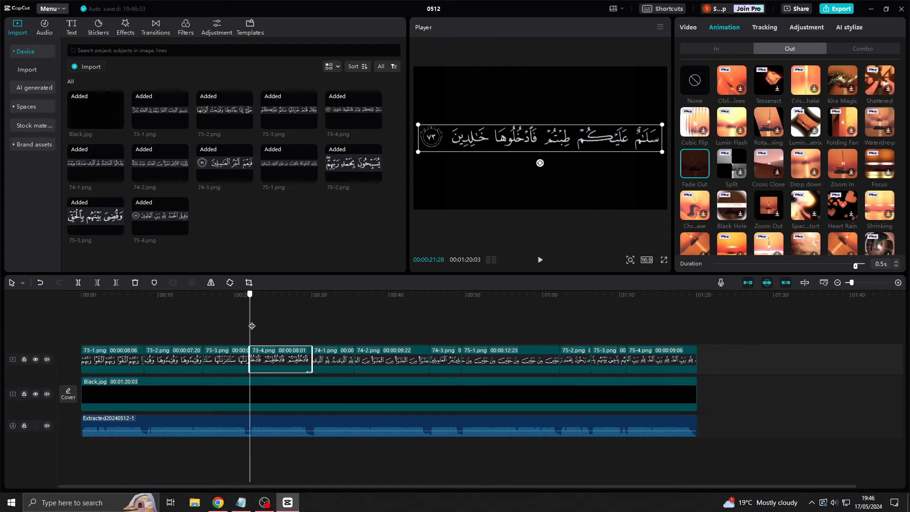
left_click(541, 261)
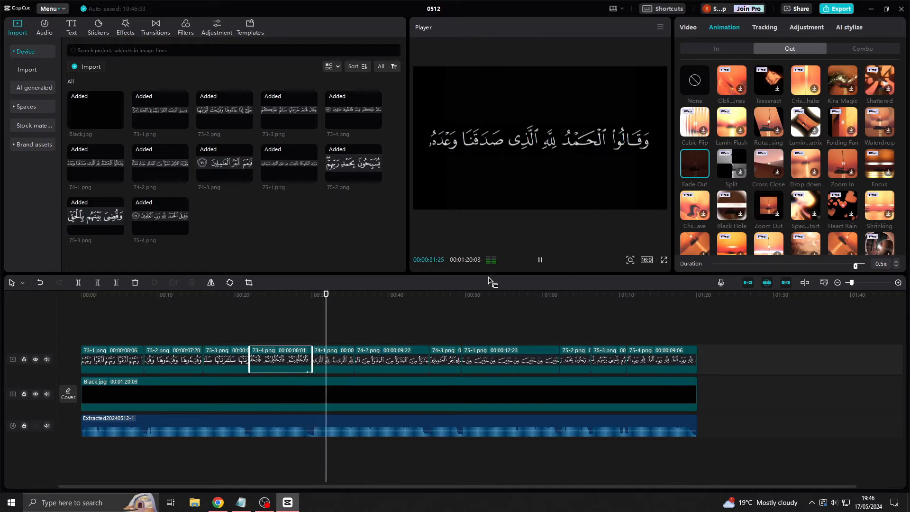
left_click(540, 261)
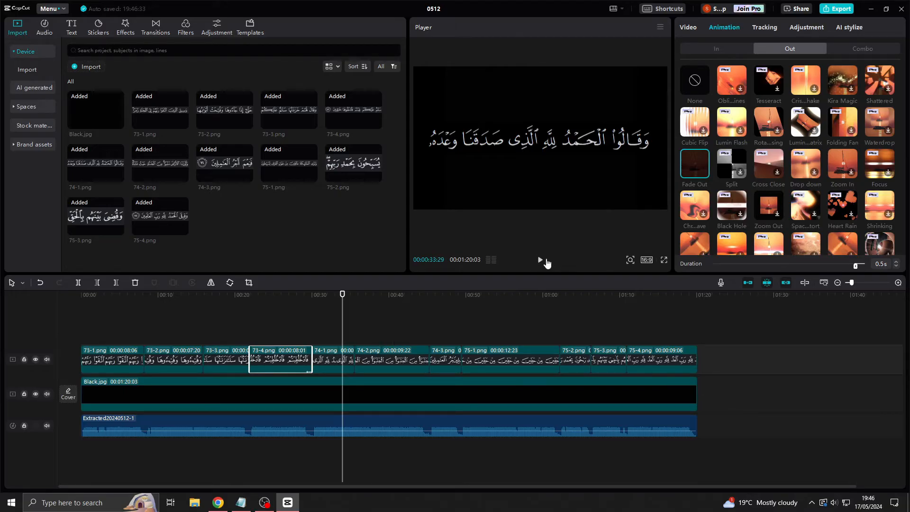
Apply the Fade Out exit animation to the 74-3.png clip and to the last clip, 75-4.png
left_click_drag(342, 322, 457, 329)
left_click(445, 365)
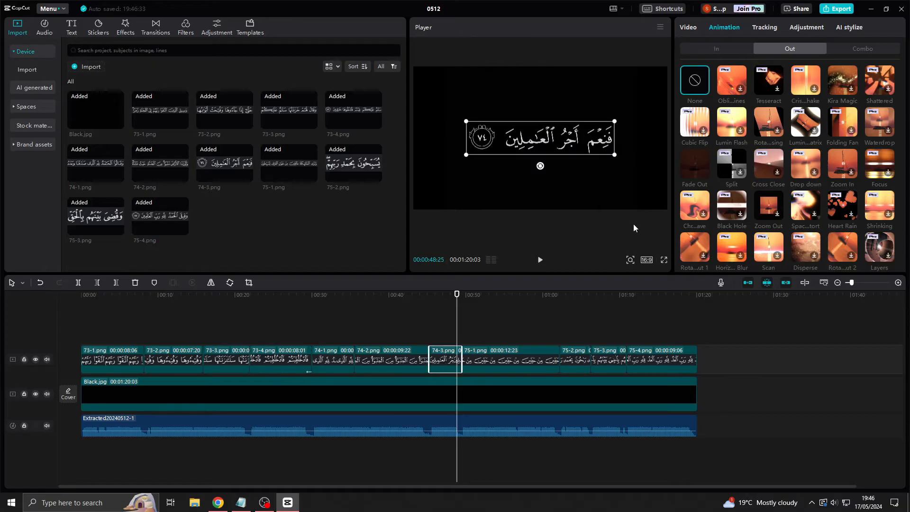
left_click(695, 166)
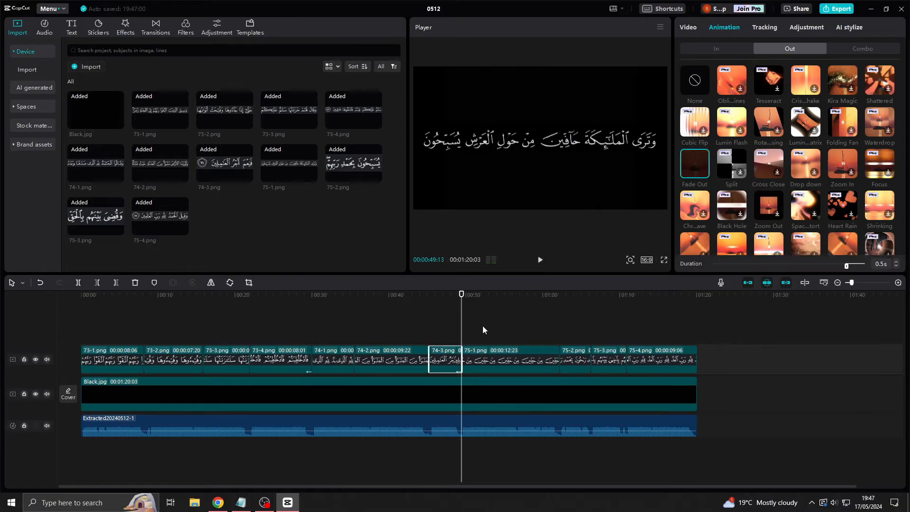
left_click(677, 360)
left_click(695, 164)
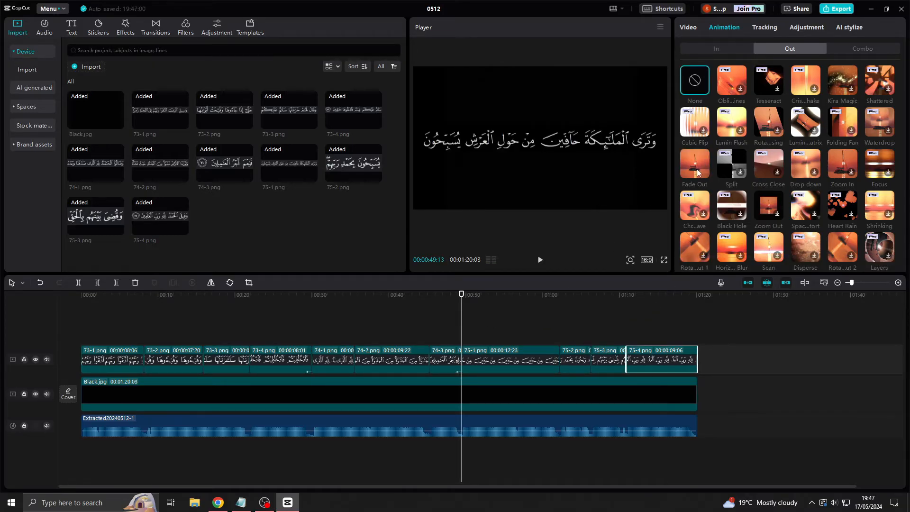
Play the 75-4.png clip to preview its fade-out and look through the other exit animations
left_click_drag(697, 326, 626, 325)
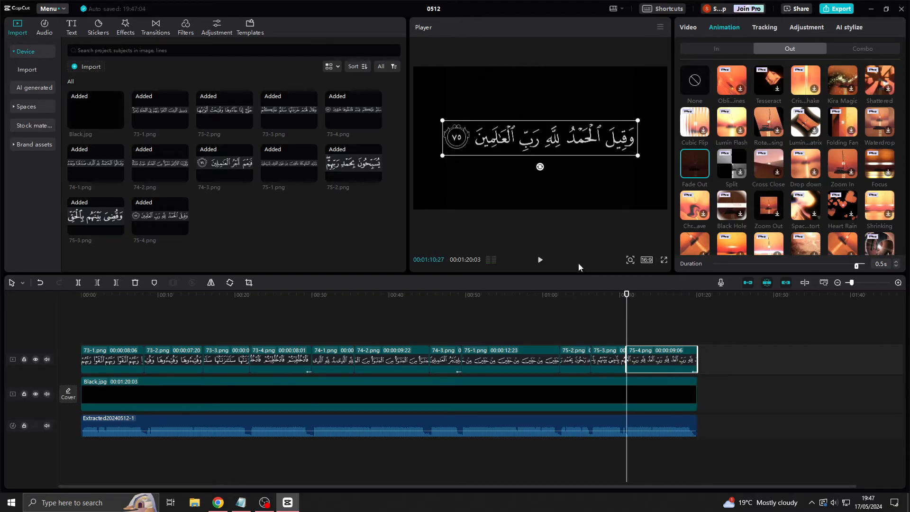
left_click(540, 260)
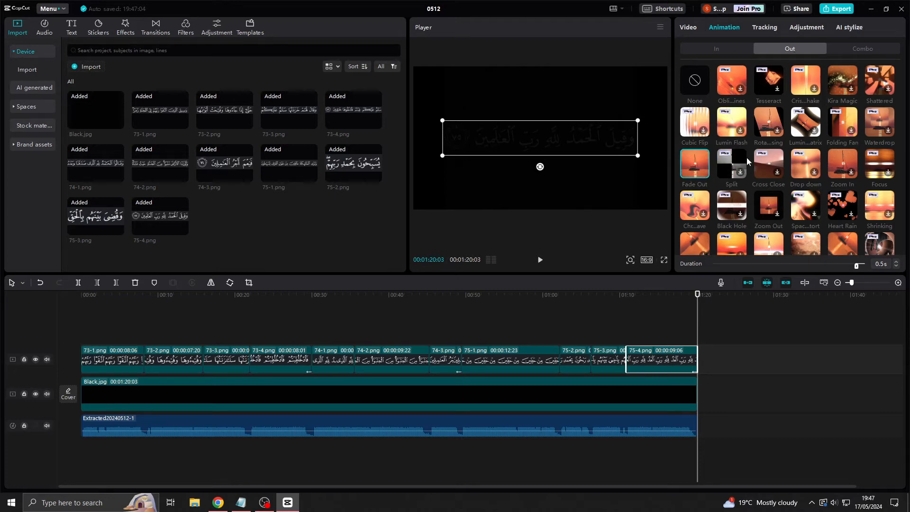
scroll(747, 161, "down", 6)
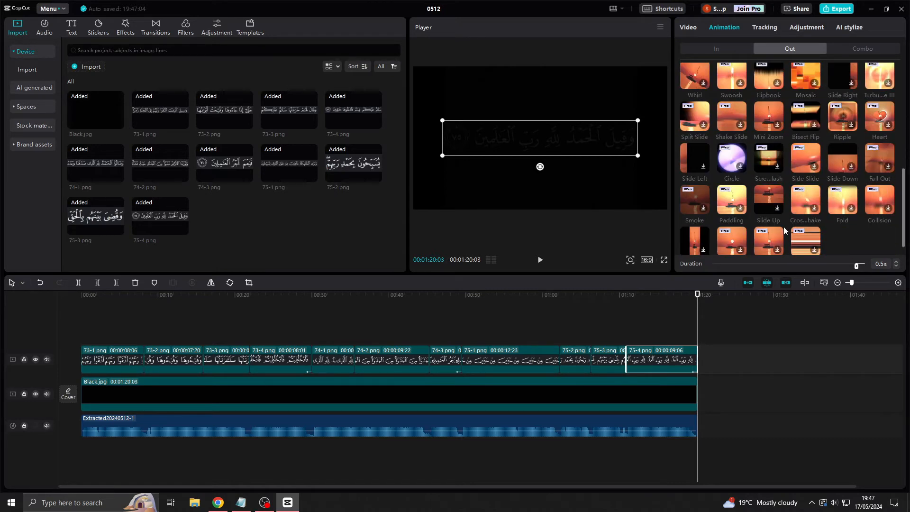
scroll(783, 231, "up", 6)
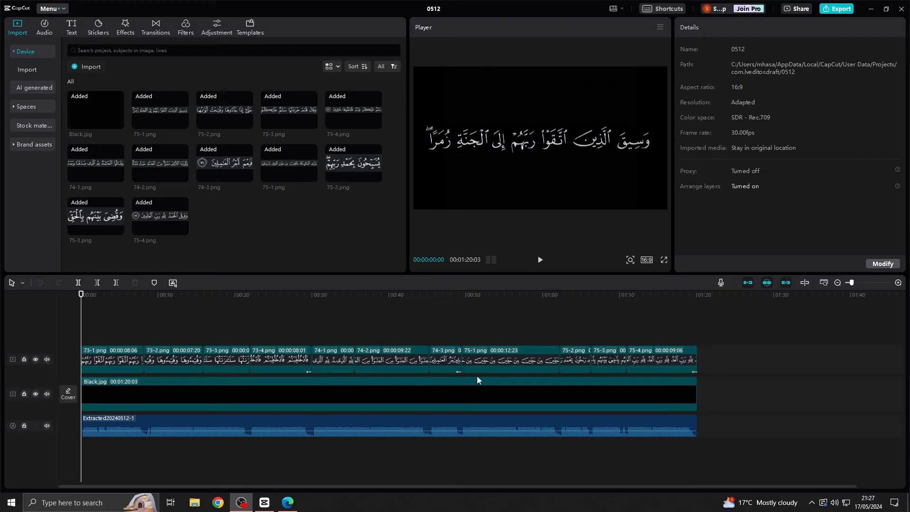
Switch to Quran.com in Edge and copy the first sentence of the verse 39:73 translation, from "And those" through "groups."
left_click(288, 503)
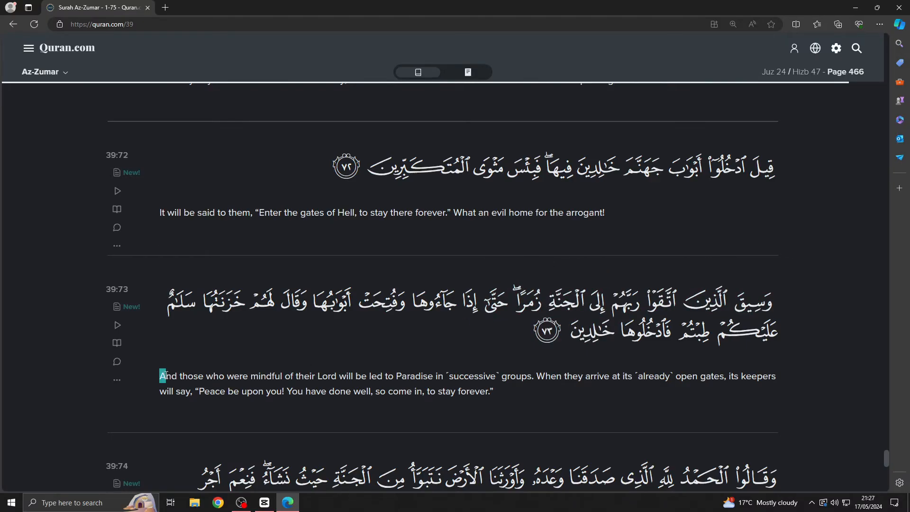
left_click_drag(166, 376, 537, 381)
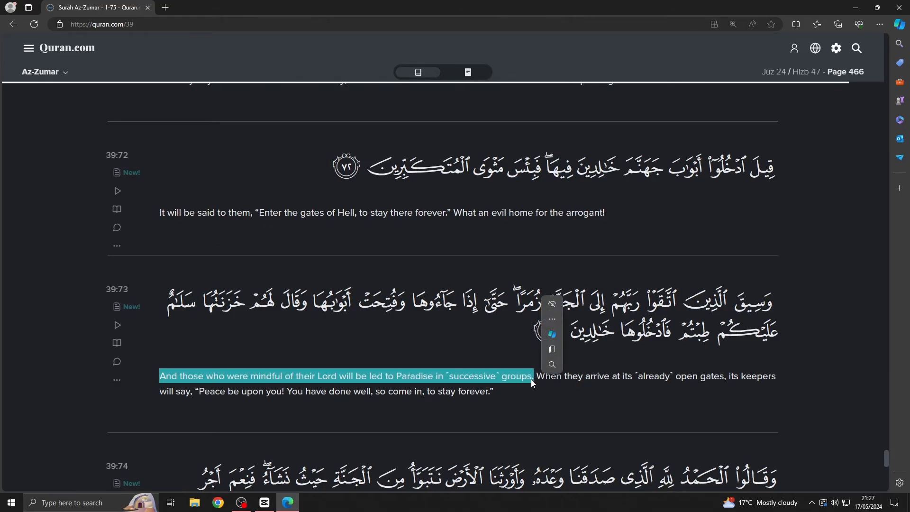
right_click(527, 379)
left_click(567, 217)
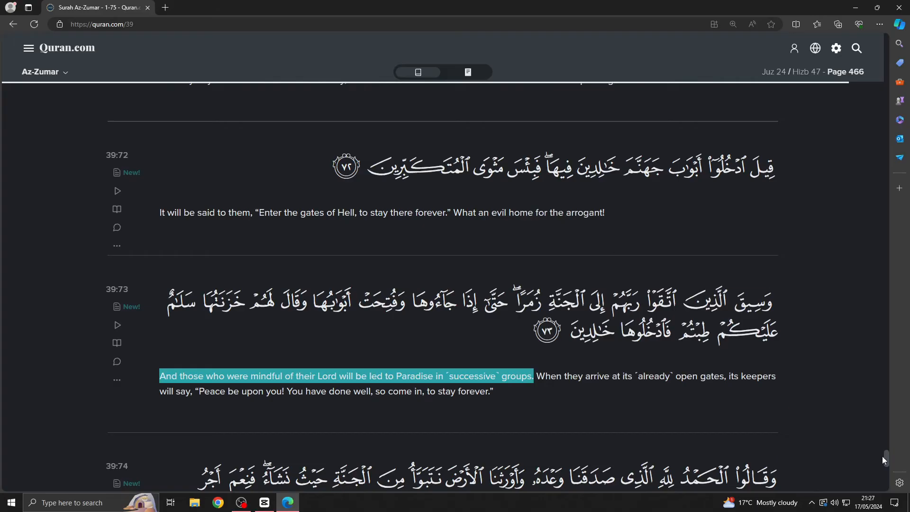
Look through the available translations for Surah Az-Zumar, close the list without changing it and return to verse 39:73
left_click_drag(887, 461, 888, 43)
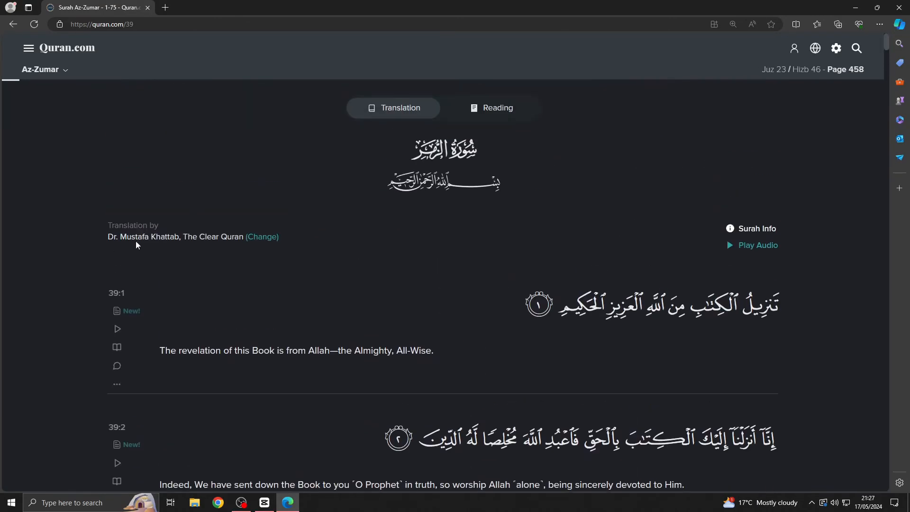
left_click(273, 242)
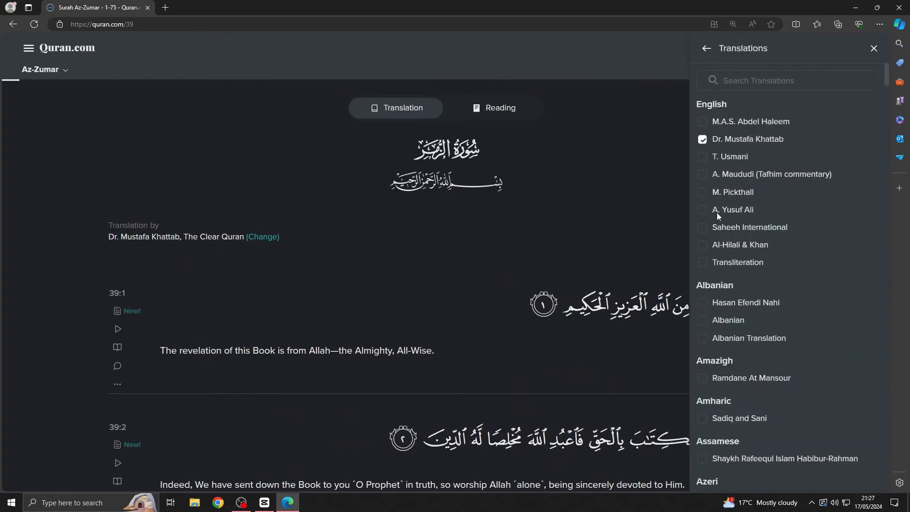
scroll(744, 331, "down", 15)
scroll(749, 327, "up", 15)
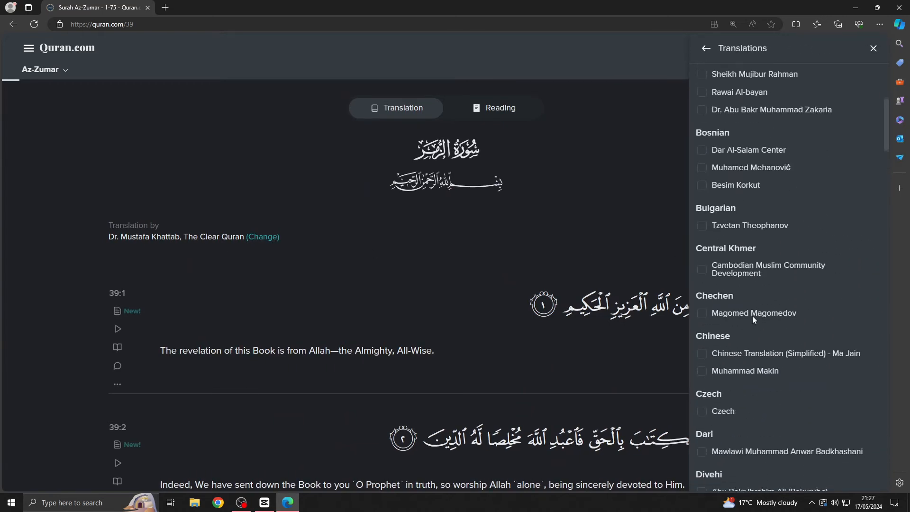
left_click(878, 50)
left_click(883, 355)
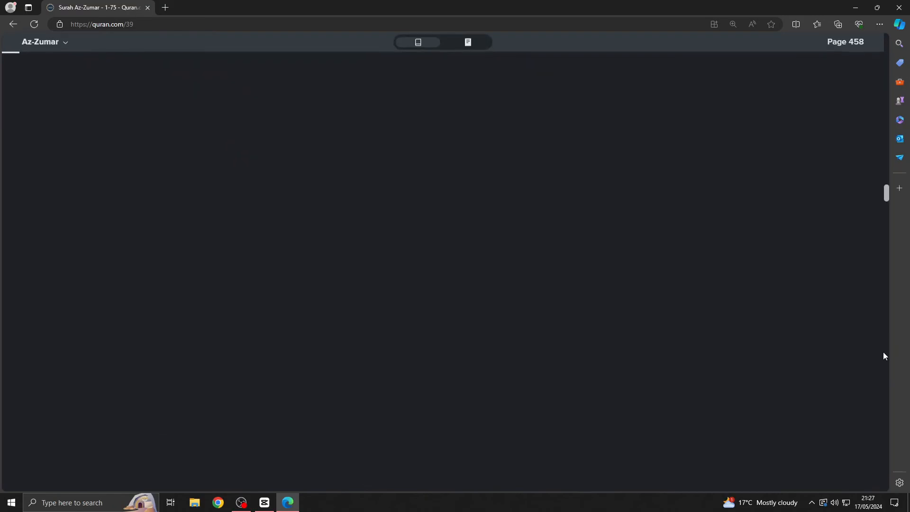
left_click_drag(883, 352, 878, 458)
scroll(568, 419, "down", 4)
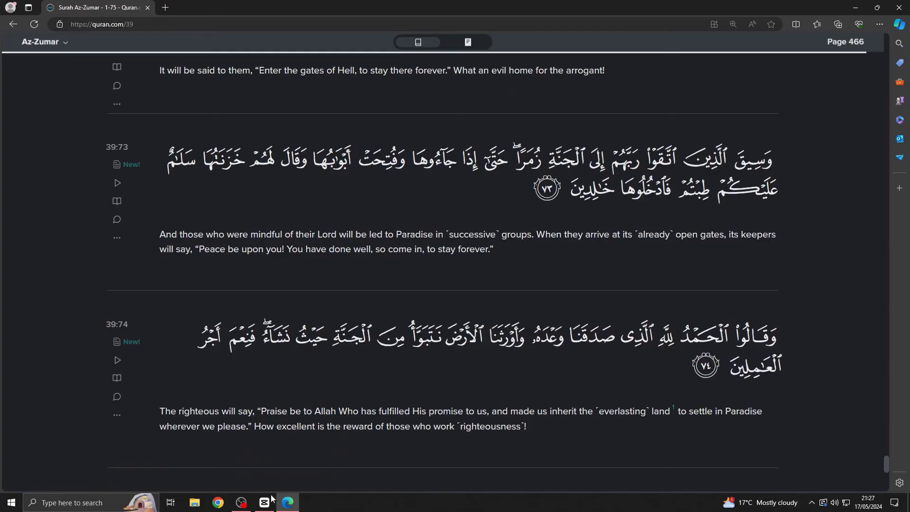
Switch back to CapCut and add a default text clip above 73-1.png, spanning that clip's full length
left_click(265, 503)
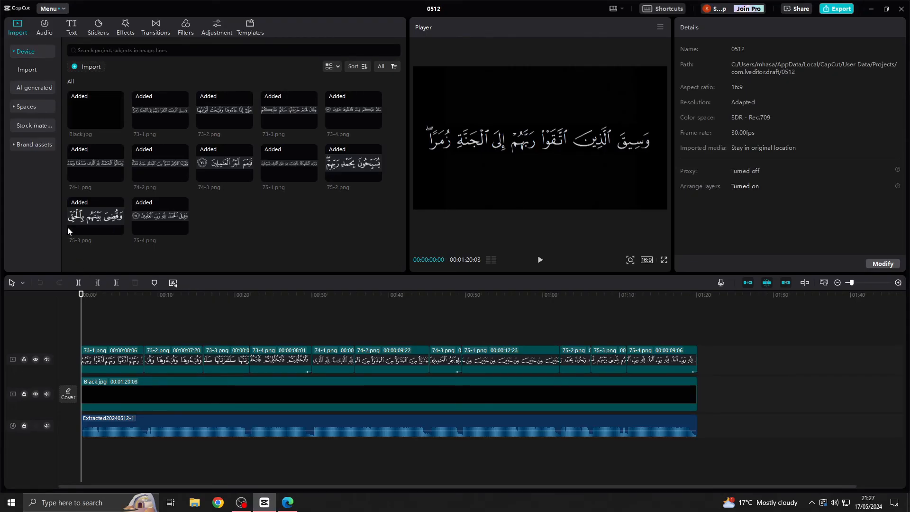
left_click(72, 27)
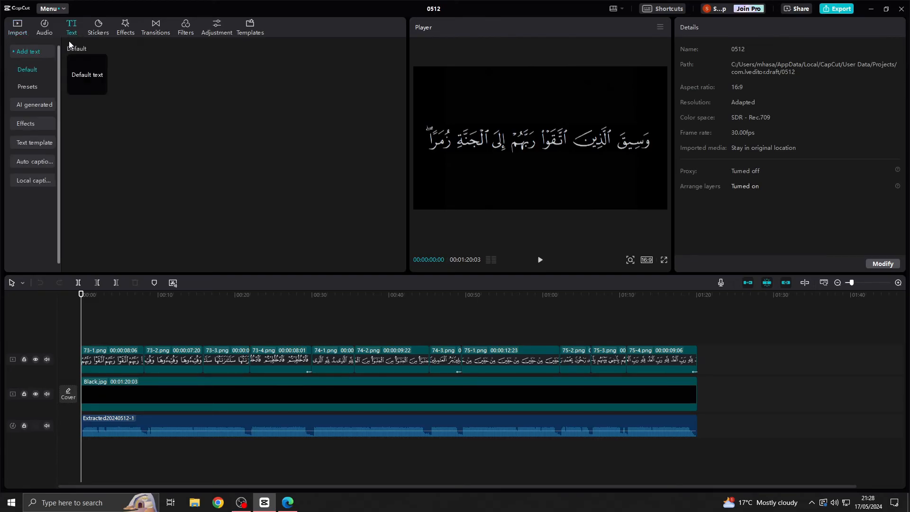
left_click(78, 77)
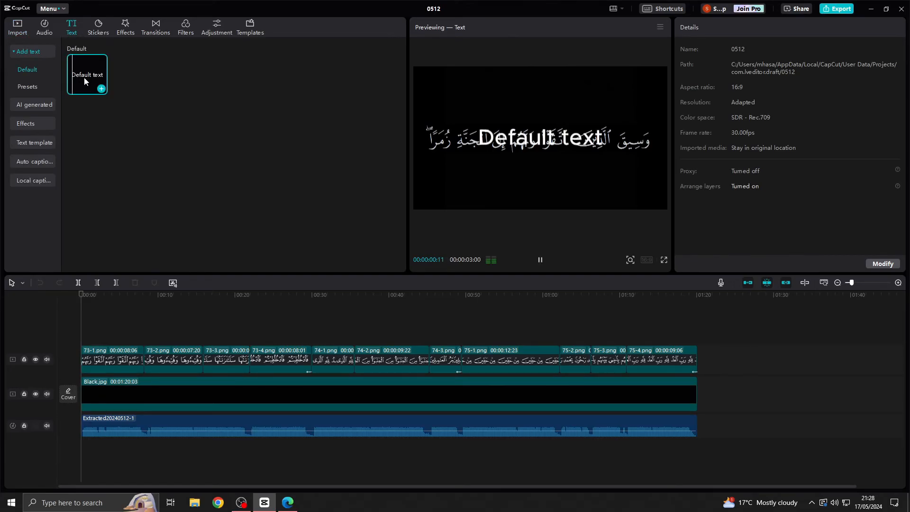
left_click_drag(87, 81, 145, 336)
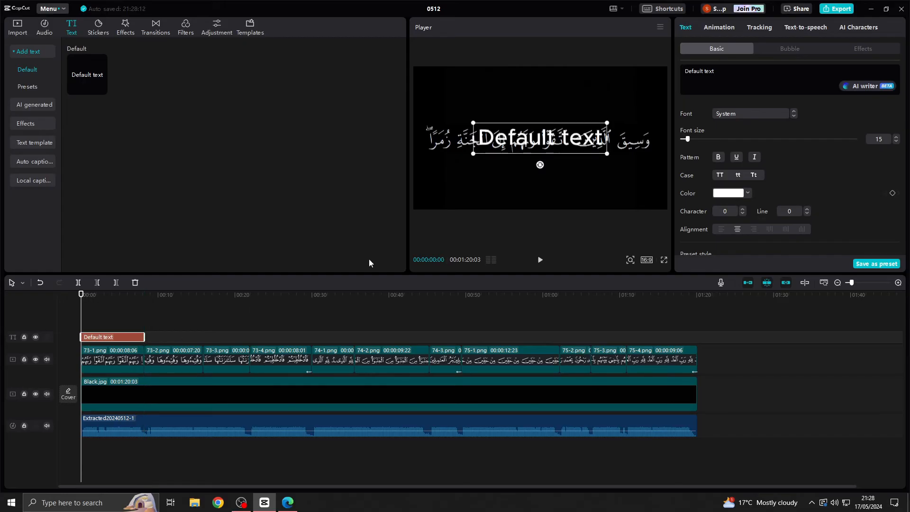
Replace the default text with the copied translation sentence "And those who were mindful of their Lord will be led to Paradise in ´successive` groups."
left_click(725, 78)
key("ctrl+a")
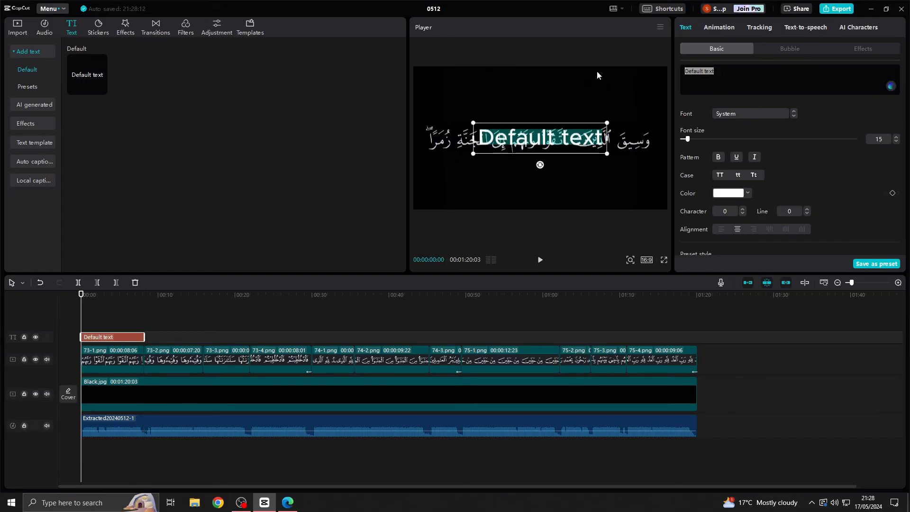
key("ctrl+v")
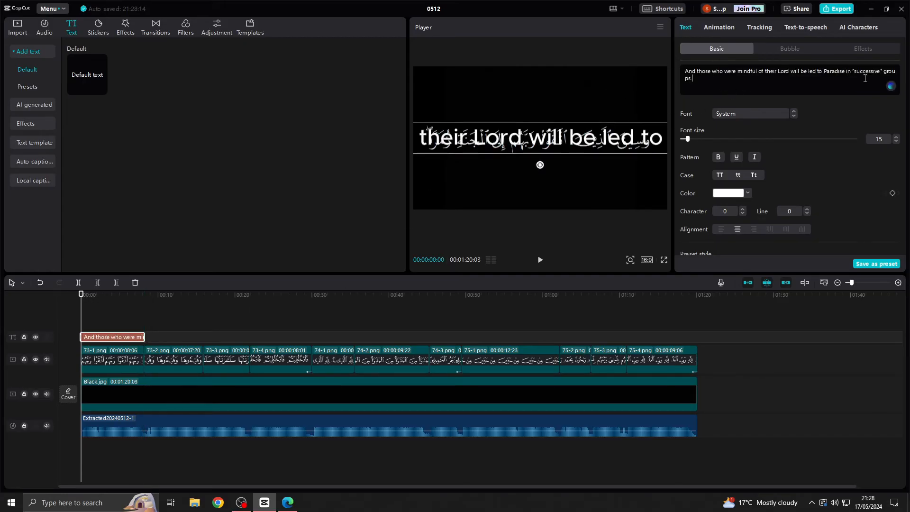
Set the translation text's font size to 5
left_click(896, 142)
left_click(897, 142)
left_click(897, 141)
left_click(897, 142)
left_click(896, 141)
left_click(896, 142)
left_click(896, 142)
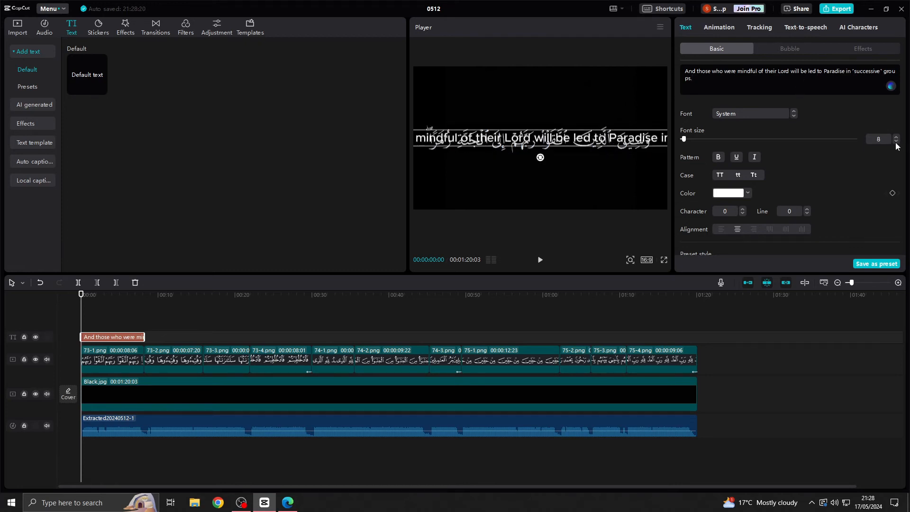
left_click(896, 142)
left_click(896, 142)
left_click(897, 142)
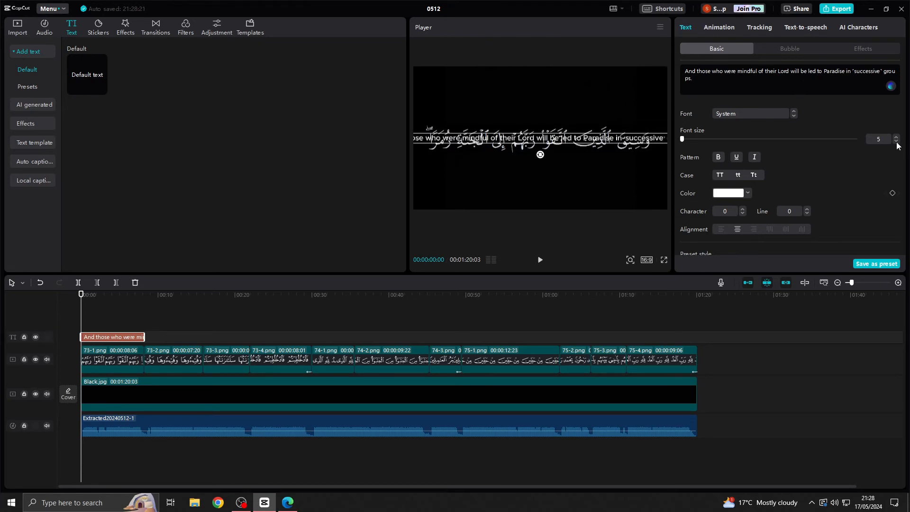
Move the translation text just below the Arabic phrase and break it into two lines after "Lord"
left_click_drag(613, 139, 612, 164)
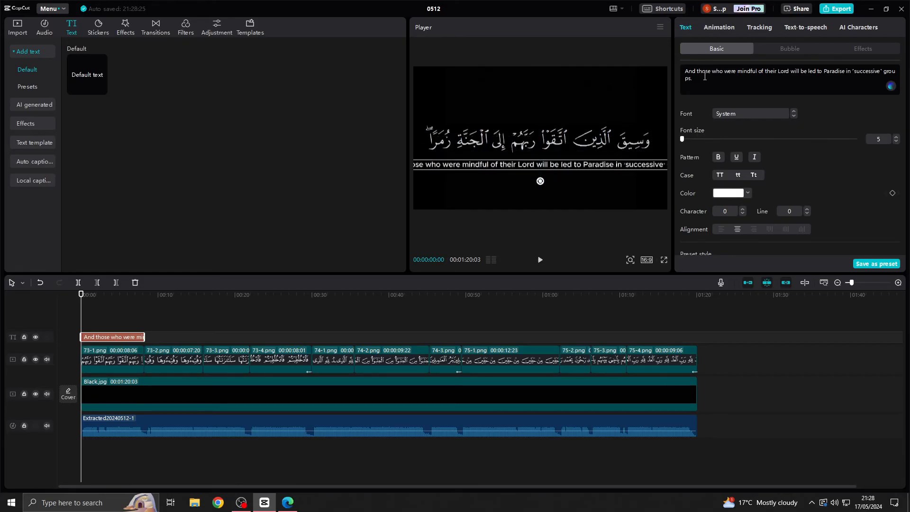
left_click(792, 73)
key("Return")
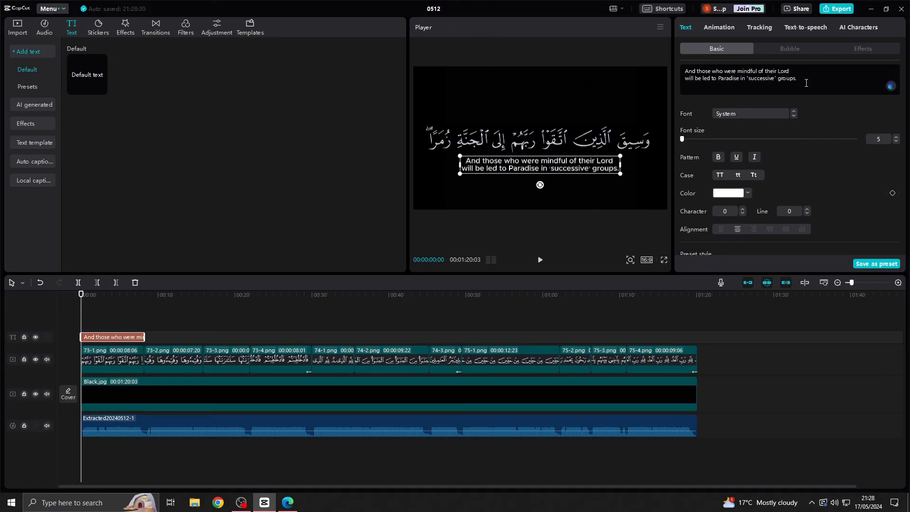
Scale the two-line translation text down slightly in the preview and deselect it
left_click(620, 180)
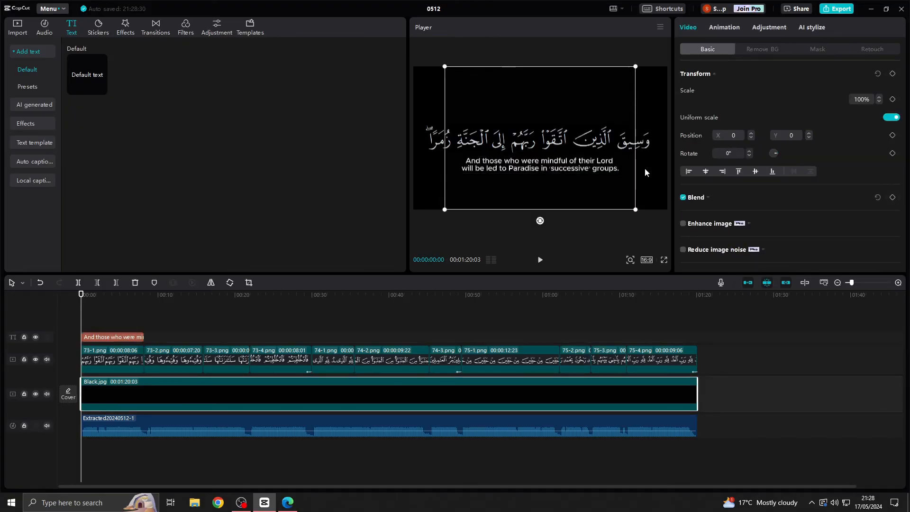
left_click(627, 167)
left_click(604, 172)
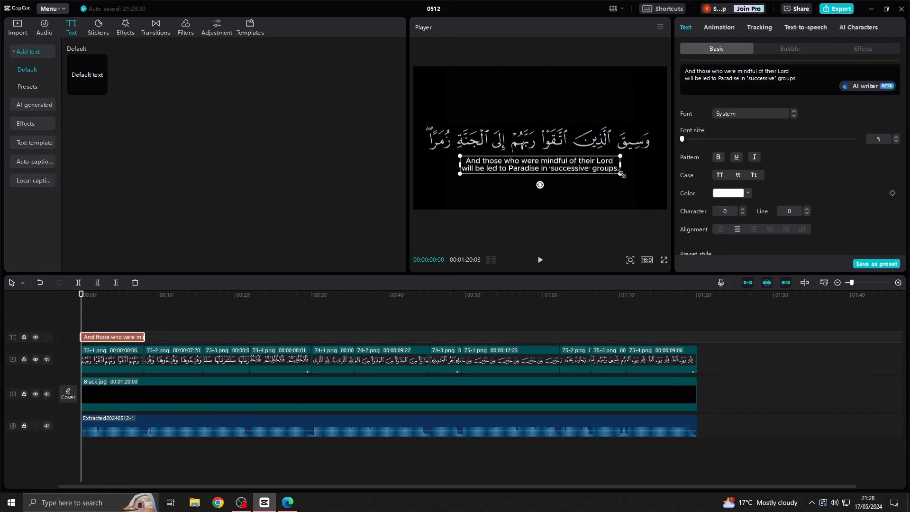
left_click_drag(621, 174, 582, 166)
left_click(652, 196)
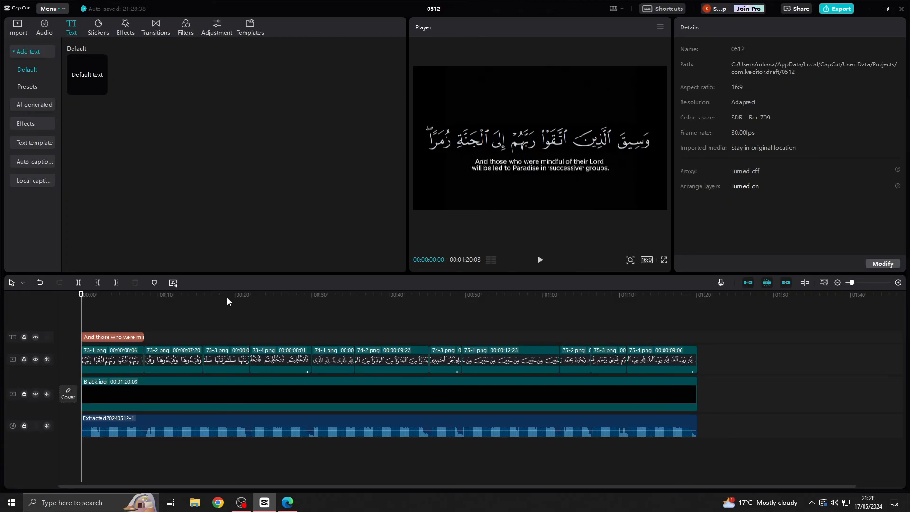
Switch to the browser and copy the translation phrase "When they arrive at its ´already` open gates," from verse 39:73 for use in CapCut
left_click(288, 502)
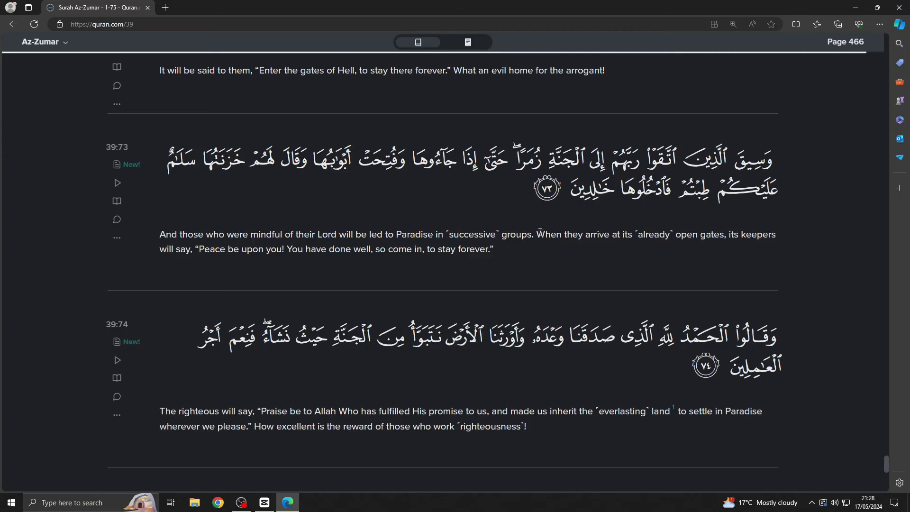
left_click_drag(538, 234, 730, 243)
right_click(726, 233)
left_click(716, 241)
left_click(265, 502)
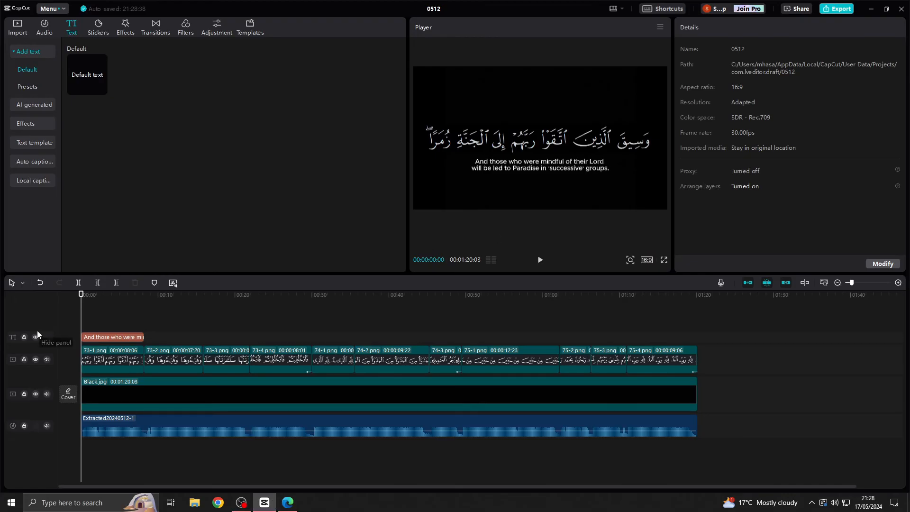
left_click(288, 502)
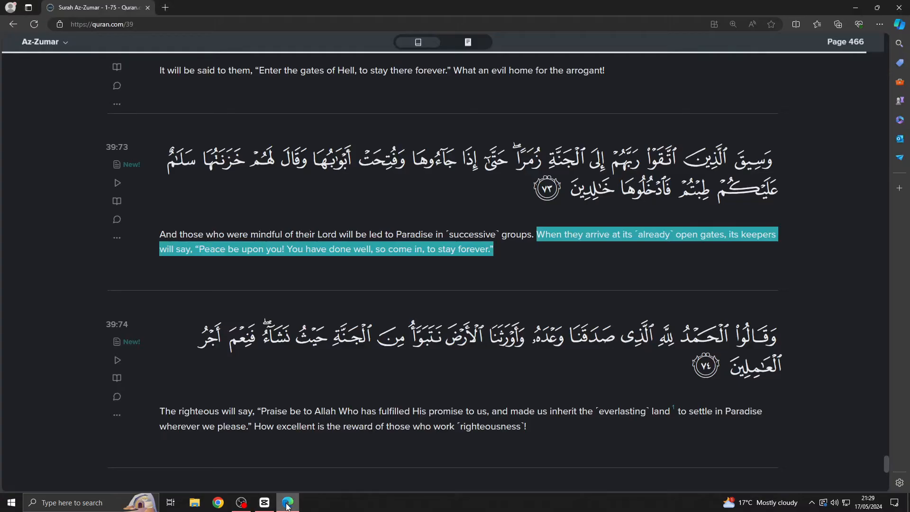
left_click_drag(538, 234, 726, 235)
left_click(265, 502)
Add a default text clip directly after the first caption and fit its length to the 73-2.png image
left_click_drag(87, 74, 147, 337)
left_click_drag(167, 337, 203, 337)
left_click(169, 295)
Replace the default text with "When they arrive at its ´already` open gates," and reduce its font size to match the first caption
left_click(726, 77)
key("ctrl+a")
key("ctrl+v")
left_click(896, 141)
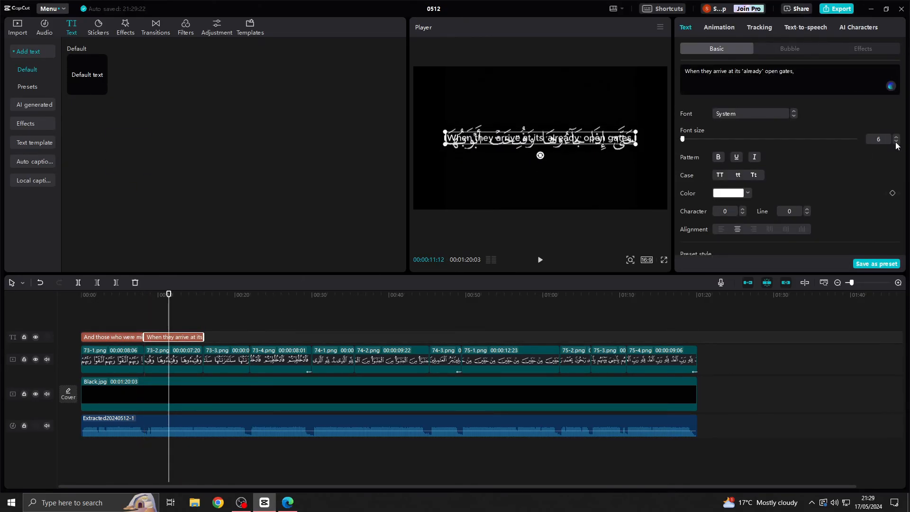
Move the "When they arrive" caption just below the Arabic phrase in the preview and deselect it
left_click_drag(617, 138, 616, 162)
left_click(647, 167)
left_click(588, 235)
Copy the next part of the verse 39:73 translation, starting at "its keepers will say", from the browser page and return to CapCut
left_click(288, 502)
left_click_drag(728, 234, 493, 249)
left_click(264, 502)
Add a default text clip after the second caption and fit its length to the 73-3.png image
left_click_drag(87, 74, 204, 337)
left_click_drag(226, 337, 250, 339)
left_click(231, 294)
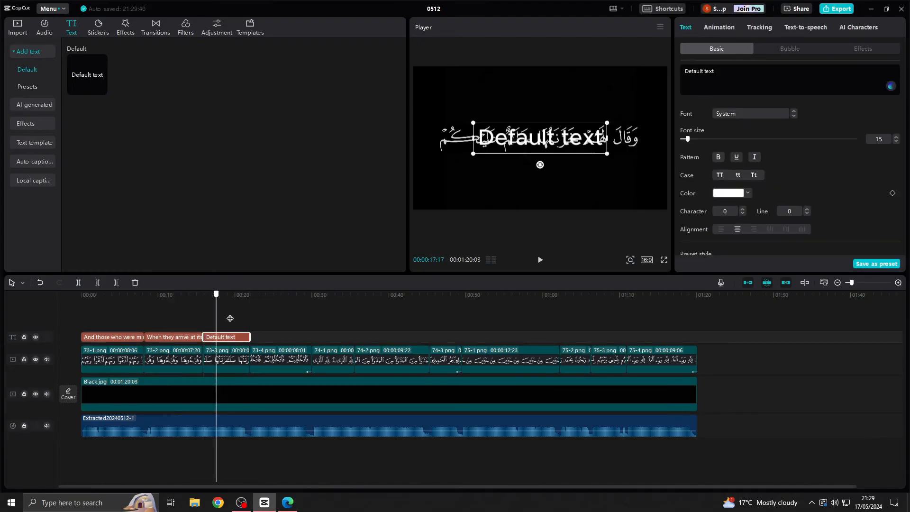
Replace the default text with the copied translation, trimmed to "its keepers will say, “Peace be upon you!"
left_click(794, 74)
key("ctrl+a")
key("ctrl+v")
left_click_drag(789, 72, 799, 82)
key("BackSpace")
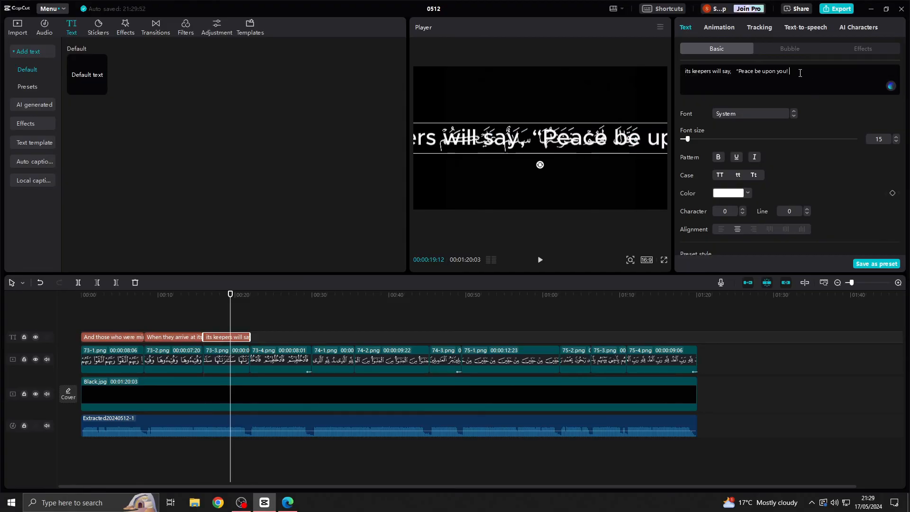
key("BackSpace")
Set the "its keepers will say" caption's font size to 5 and center it just below the Arabic phrase
left_click(896, 141)
left_click_drag(551, 144, 552, 162)
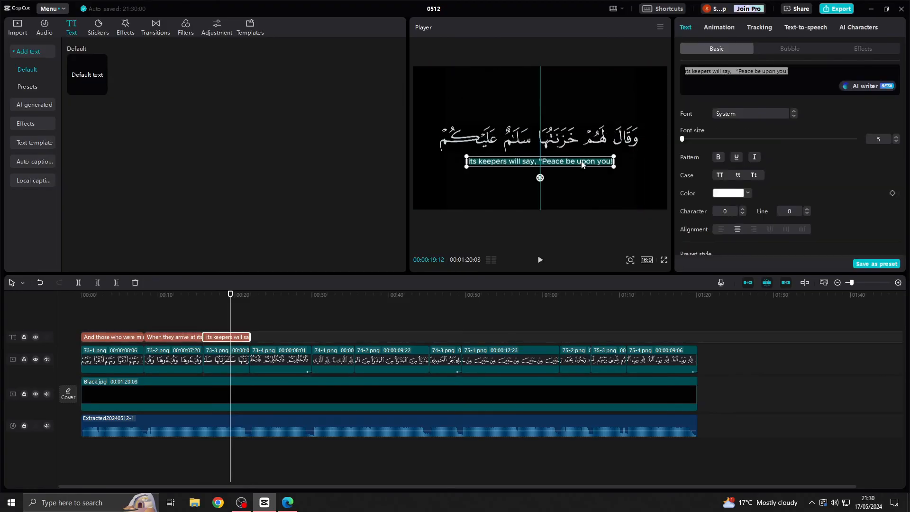
left_click(603, 239)
Add a default text clip after the third caption, spanning the 73-4.png image
left_click_drag(254, 338, 266, 311)
left_click(287, 502)
left_click(264, 503)
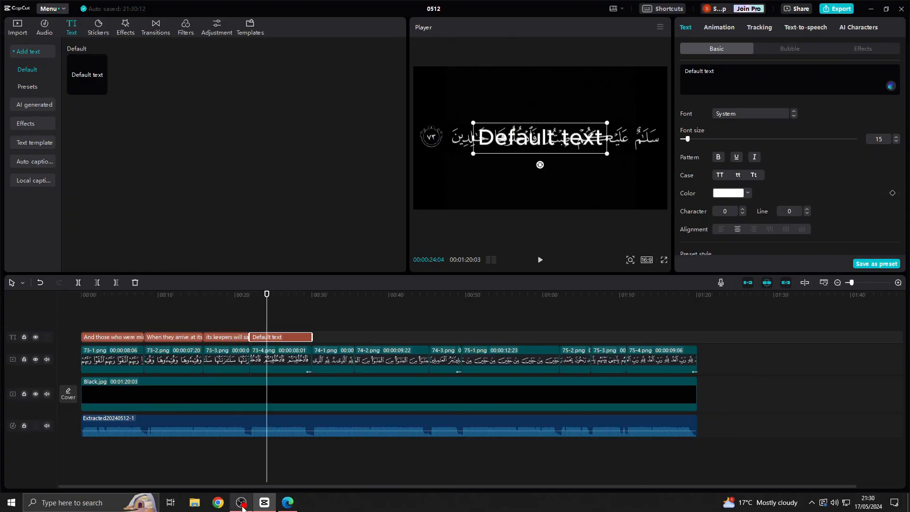
Copy "“Peace be upon you! You have done well, so come in, to stay forever.”" from the browser page and return to CapCut
left_click(288, 503)
left_click_drag(196, 249, 494, 253)
right_click(483, 249)
left_click(508, 256)
left_click(855, 7)
Replace the fourth caption's default text with "“Peace be upon you! You have done well, so come in, to stay forever.”"
left_click(801, 78)
key("ctrl+a")
key("ctrl+v")
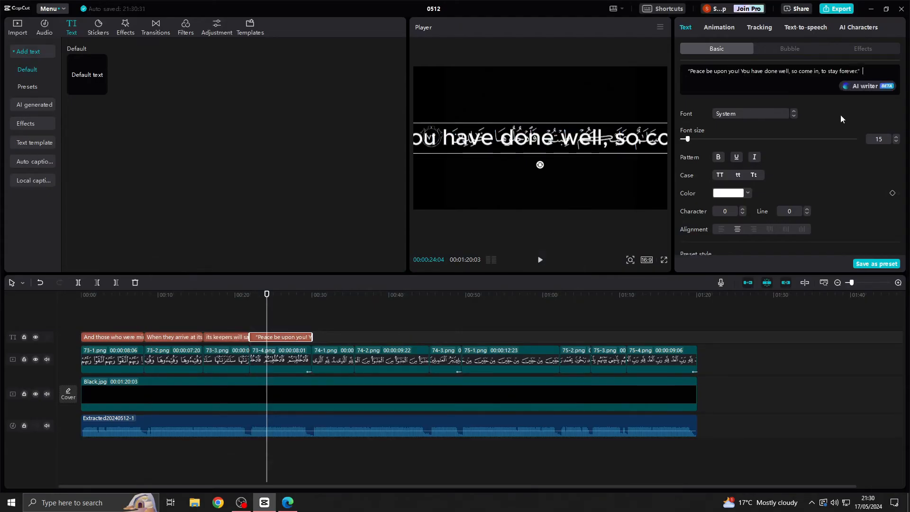
Set the fourth caption's font size to 5, move it just below the Arabic phrase and deselect it
left_click(895, 141)
left_click_drag(661, 143, 621, 162)
left_click(273, 317)
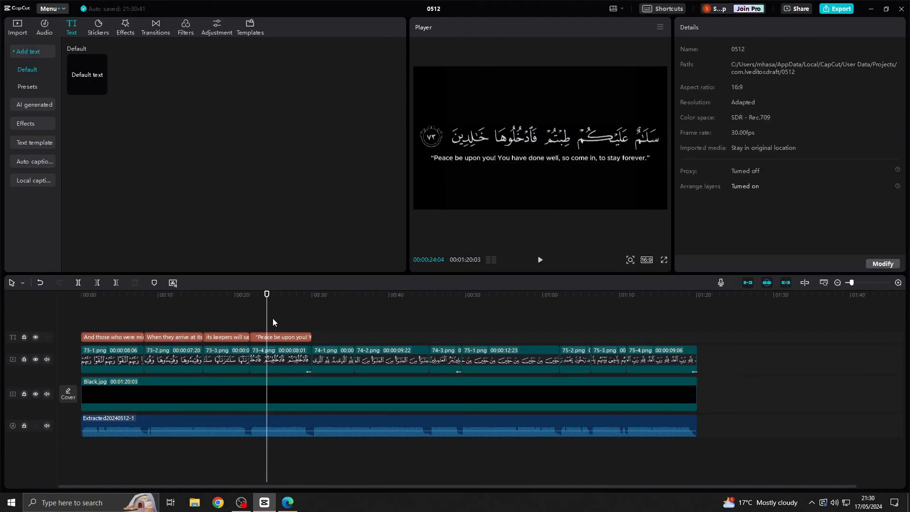
Play the ends of the 73-4, 74-3 and 75-4 images to compare their fade-outs with the captions
left_click_drag(268, 318, 81, 331)
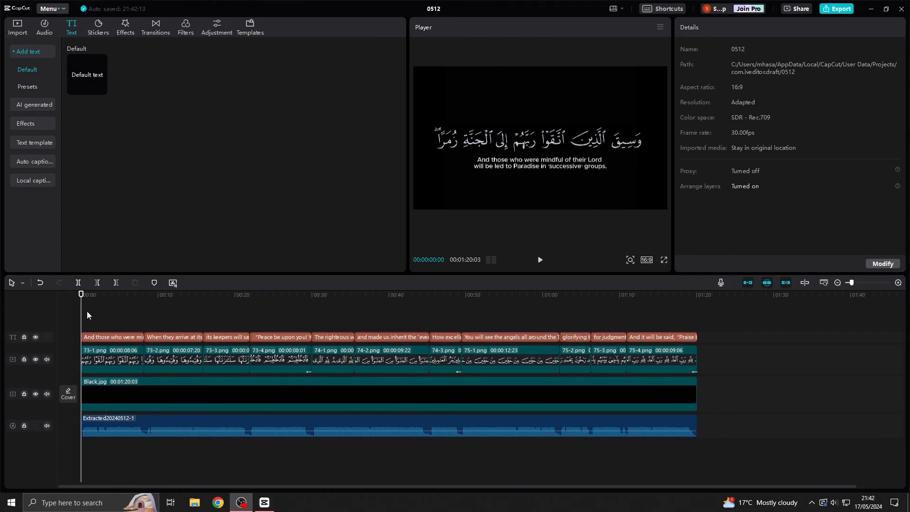
left_click_drag(87, 312, 452, 326)
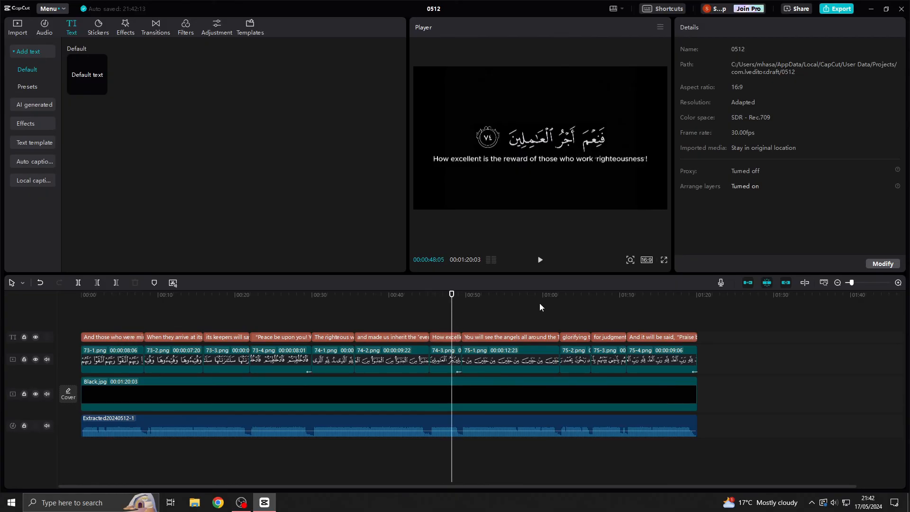
left_click(541, 260)
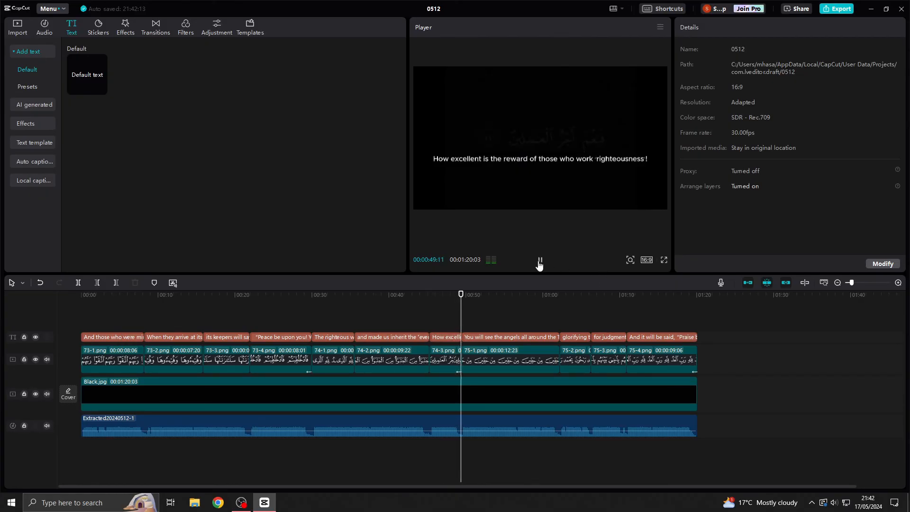
left_click_drag(462, 310, 303, 314)
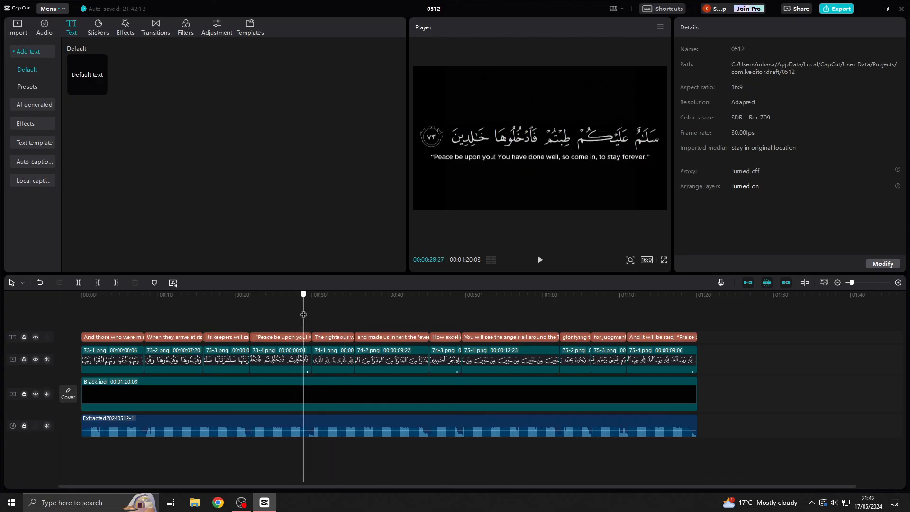
left_click(539, 262)
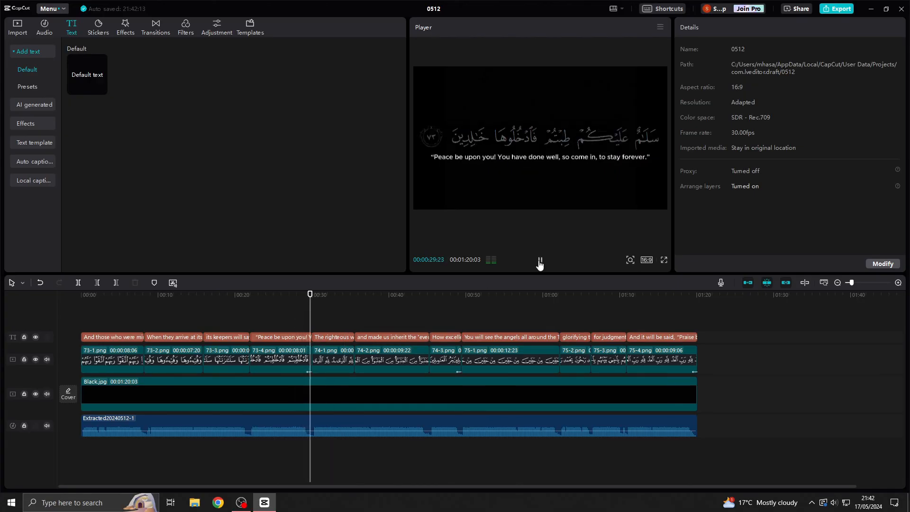
left_click_drag(313, 320, 680, 328)
left_click(543, 267)
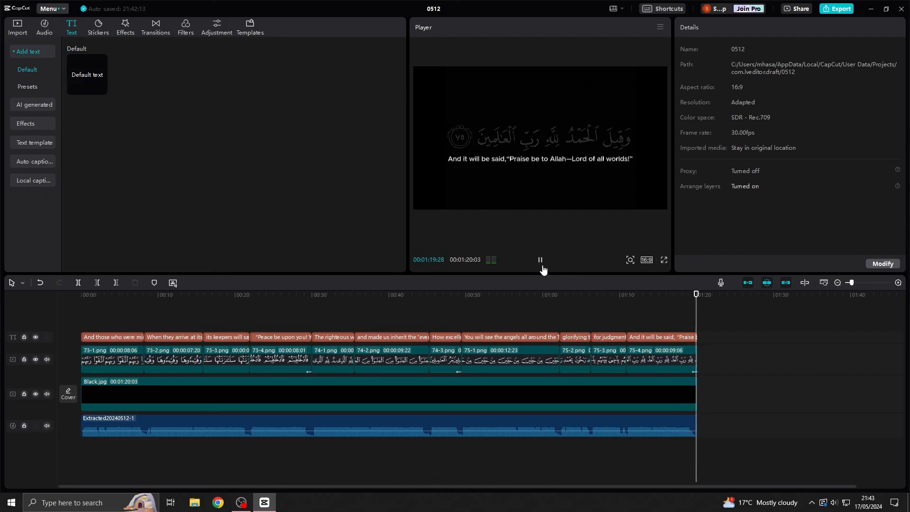
left_click(542, 267)
left_click(542, 267)
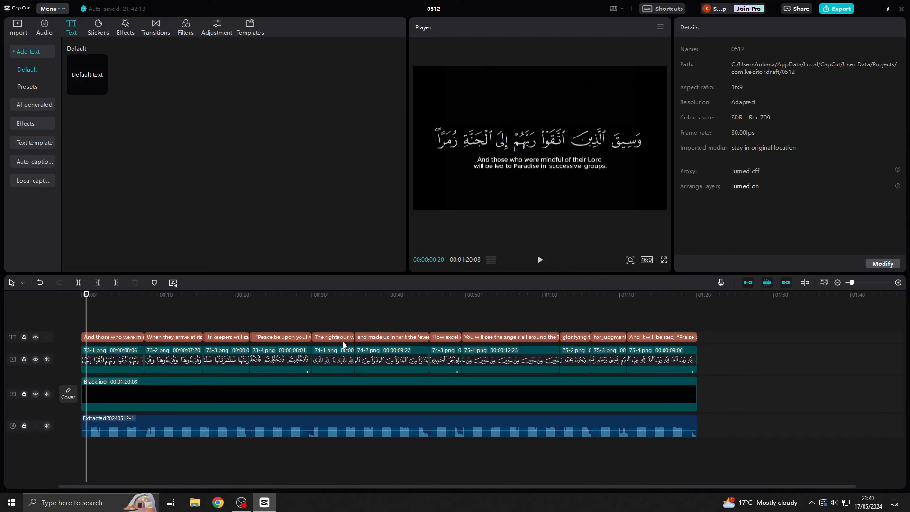
Apply the Fade Out exit animation to the "Peace be upon you! You have done well" caption
left_click(301, 338)
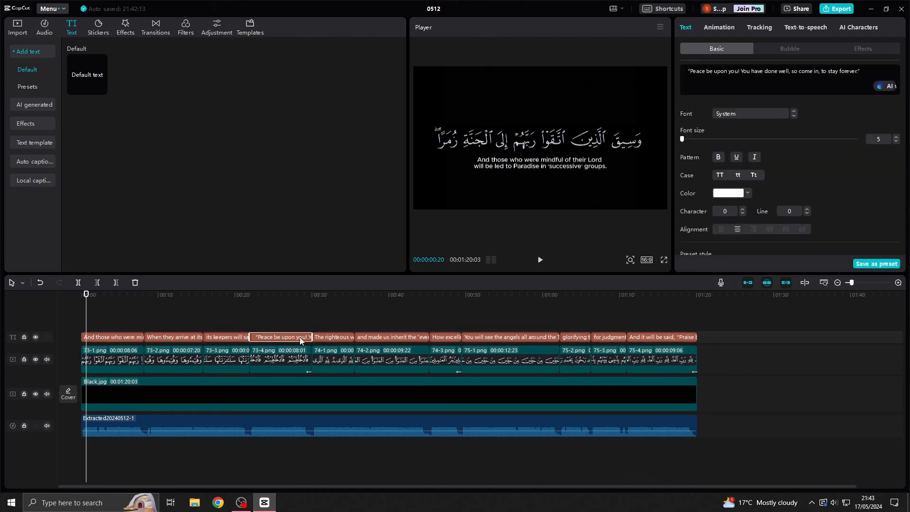
left_click(723, 28)
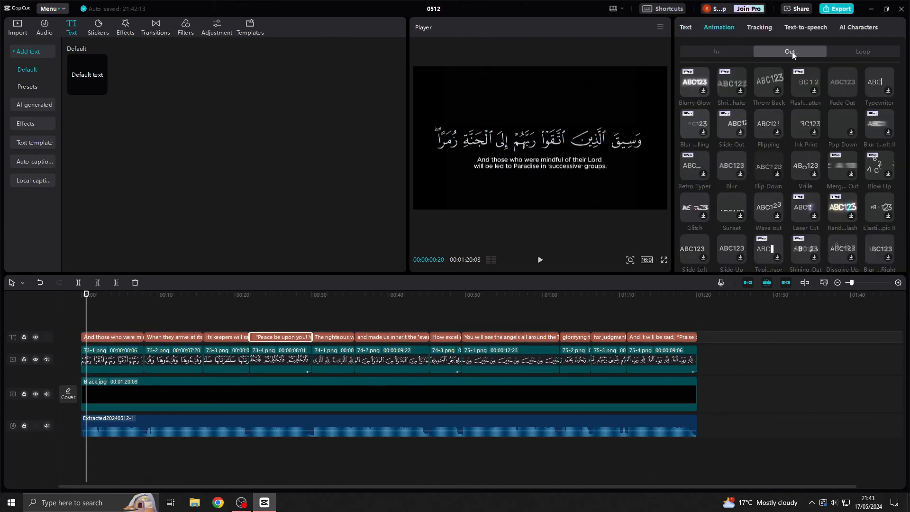
left_click(843, 83)
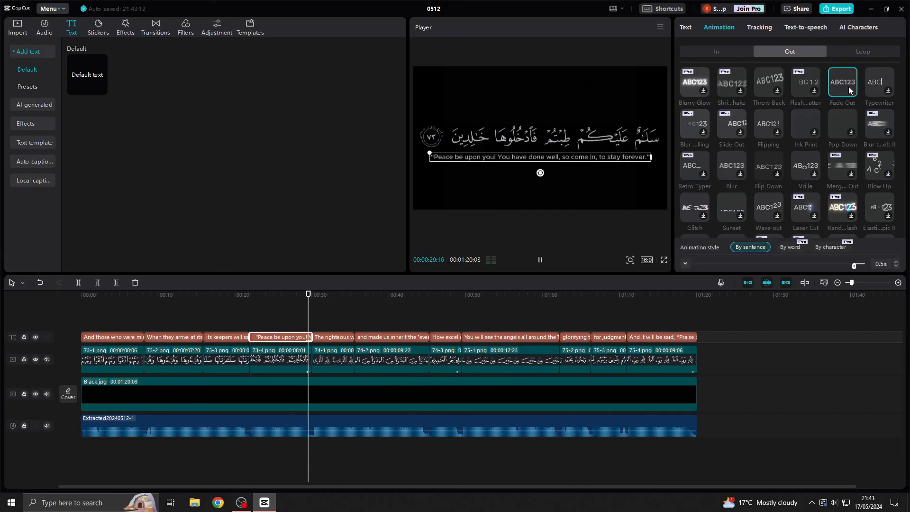
Apply the Fade Out exit animation to the "How excellent is the reward of those who work ´righteousness`!" caption
left_click(451, 338)
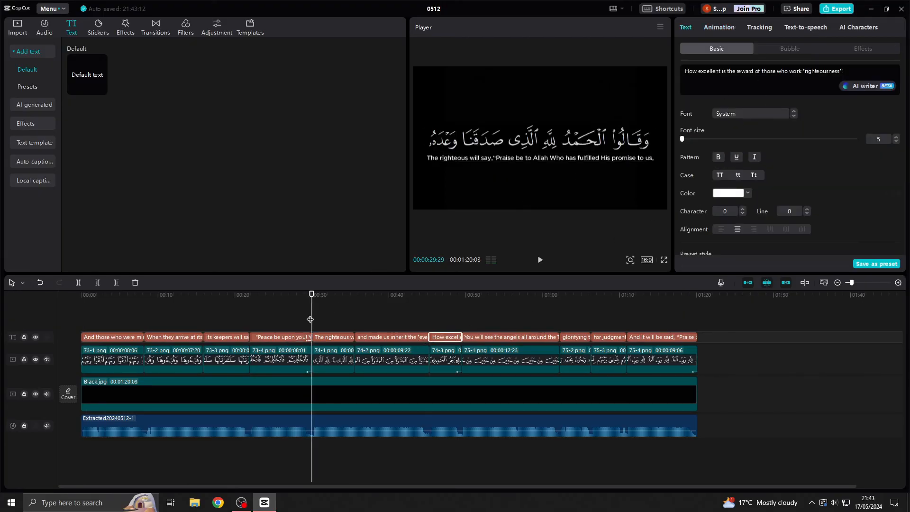
left_click_drag(311, 319, 456, 320)
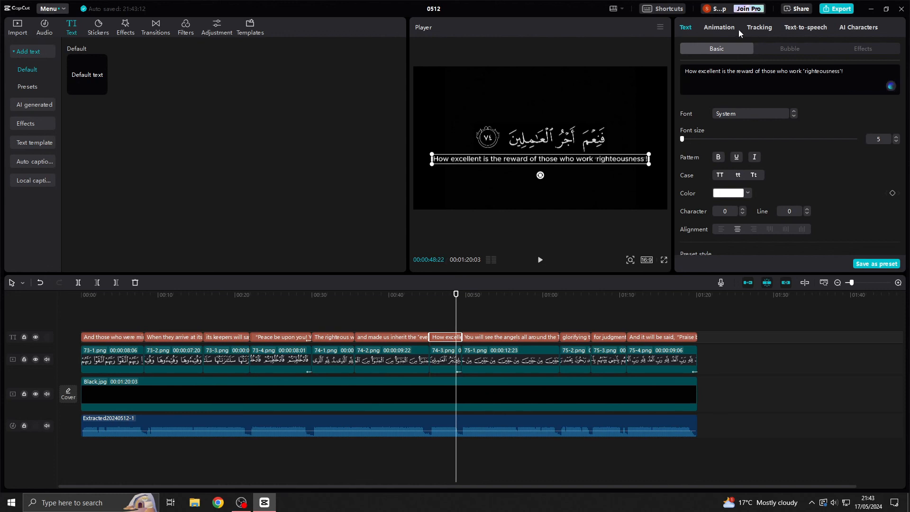
left_click(726, 28)
left_click(837, 90)
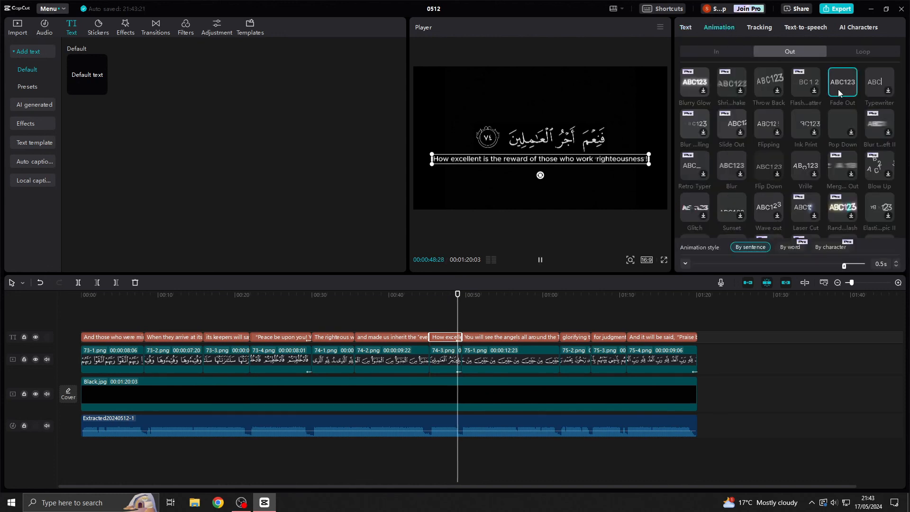
Apply the Fade Out exit animation to the final caption, "And it will be said, “Praise be to Allah—Lord of all worlds!”", and deselect it
left_click(673, 337)
left_click_drag(462, 294, 571, 295)
left_click(692, 294)
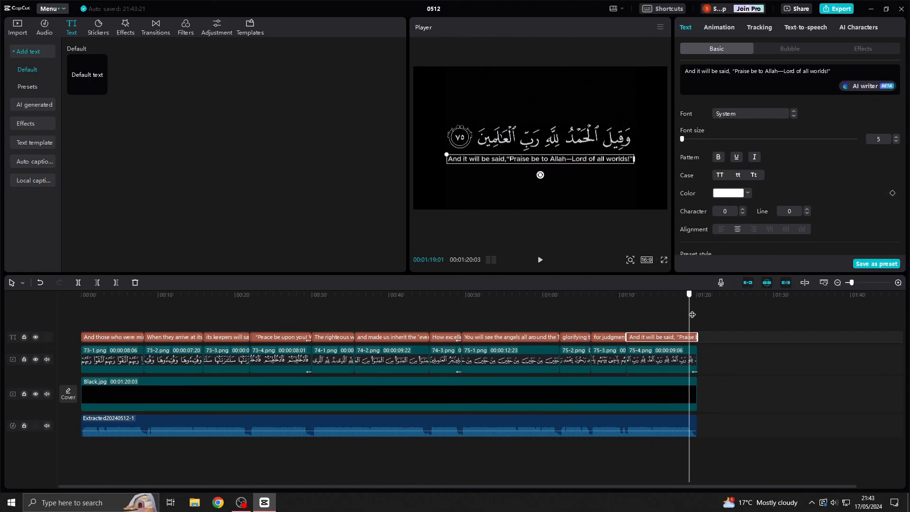
left_click(719, 27)
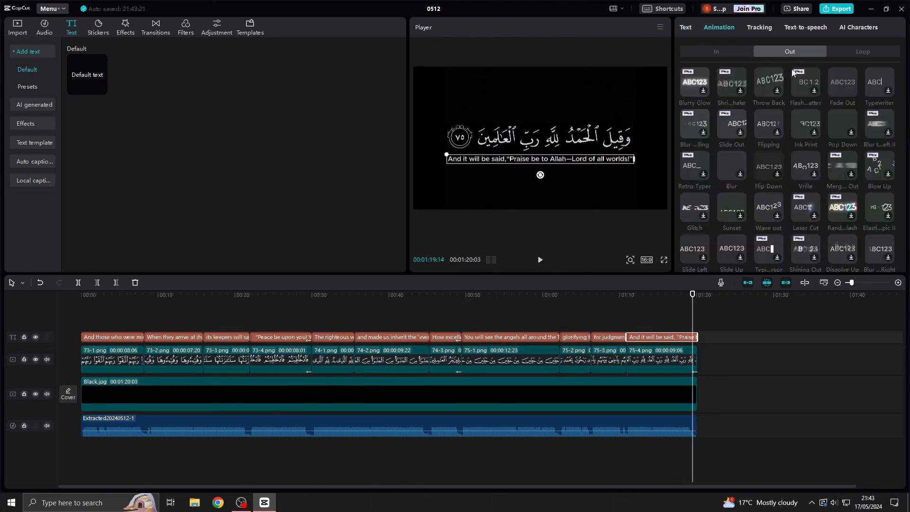
left_click(846, 88)
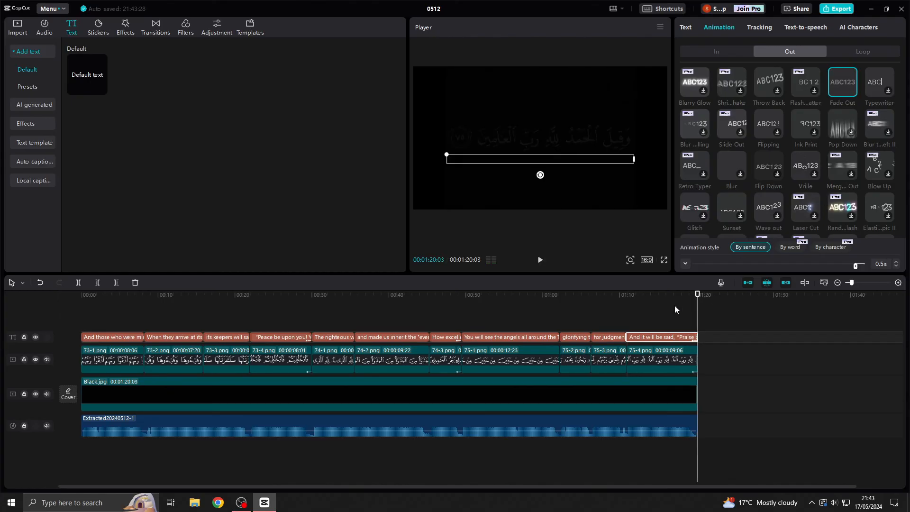
left_click(590, 206)
left_click(621, 232)
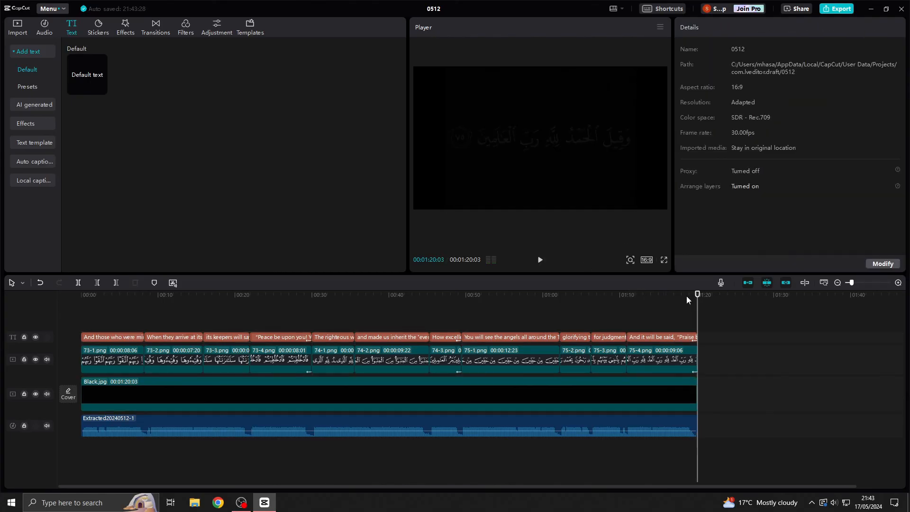
Play the final caption and review the whole timeline, including the captions, the black background clip and the recitation audio
left_click_drag(696, 310, 625, 315)
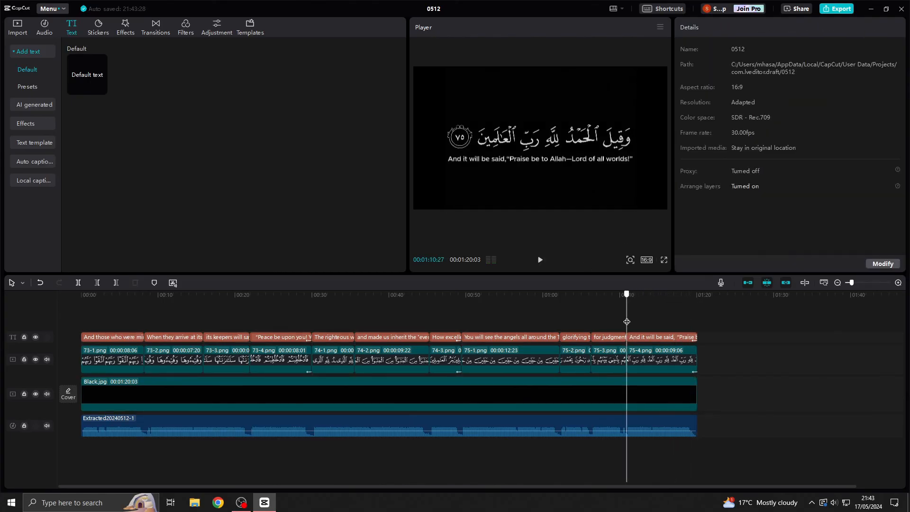
left_click(539, 260)
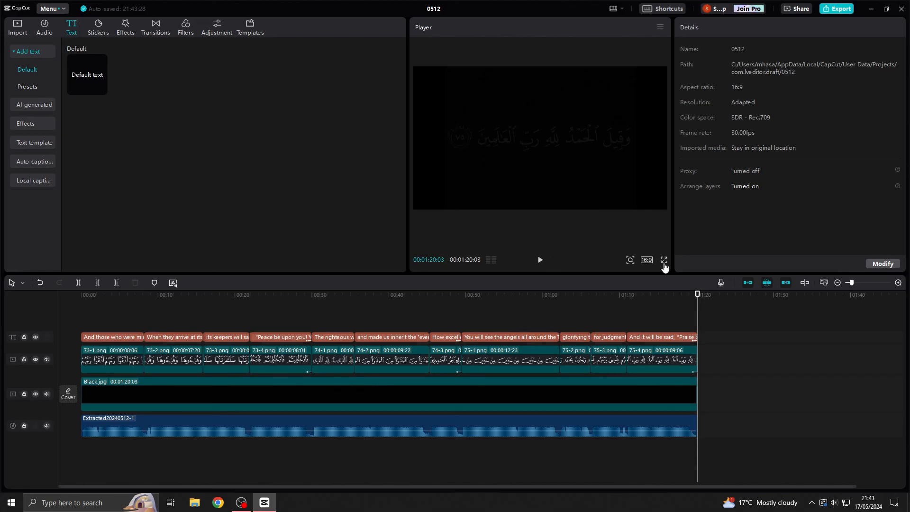
left_click_drag(696, 305, 96, 308)
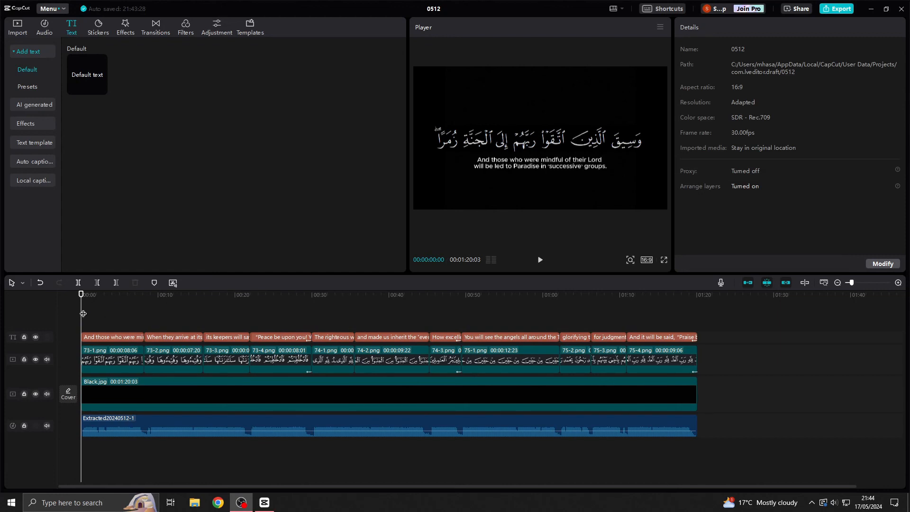
left_click_drag(83, 313, 388, 317)
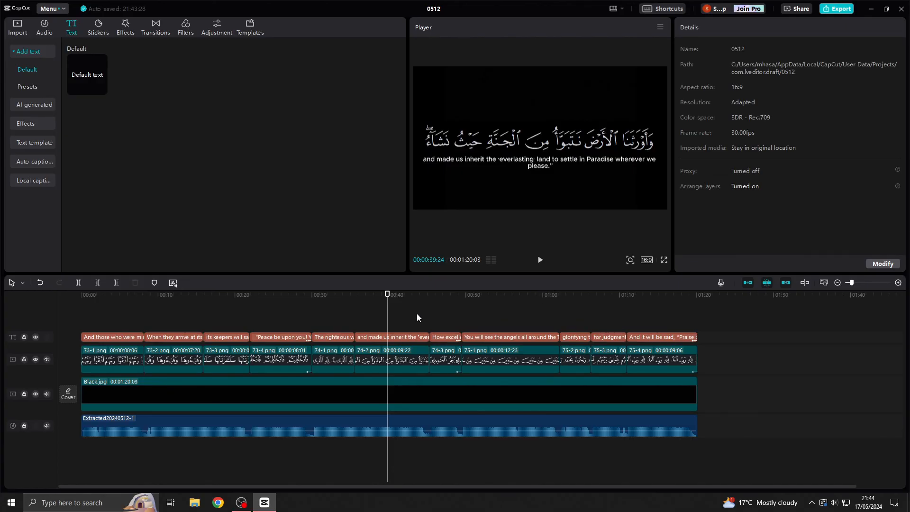
left_click_drag(386, 319, 634, 322)
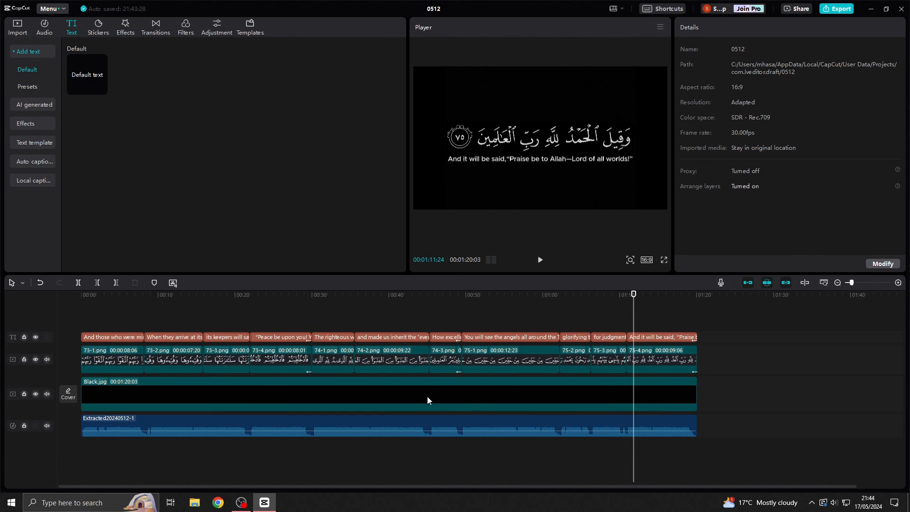
left_click(395, 395)
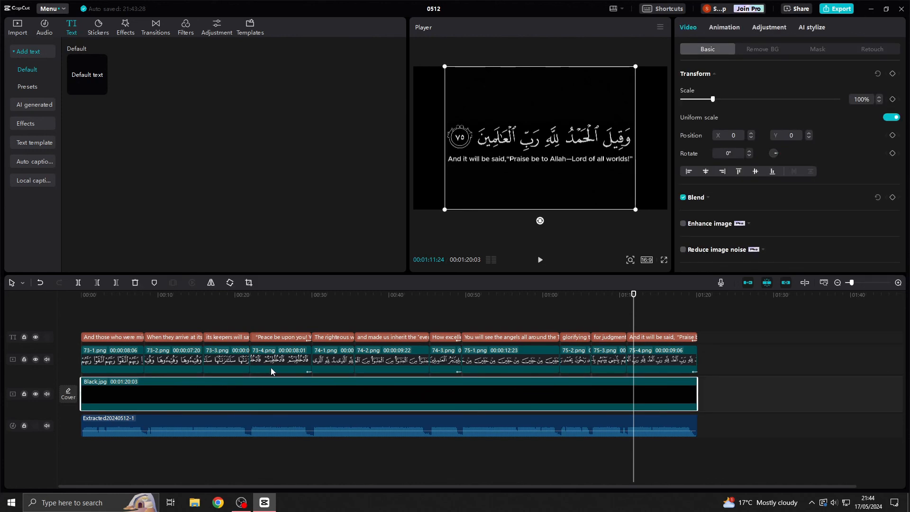
left_click(212, 422)
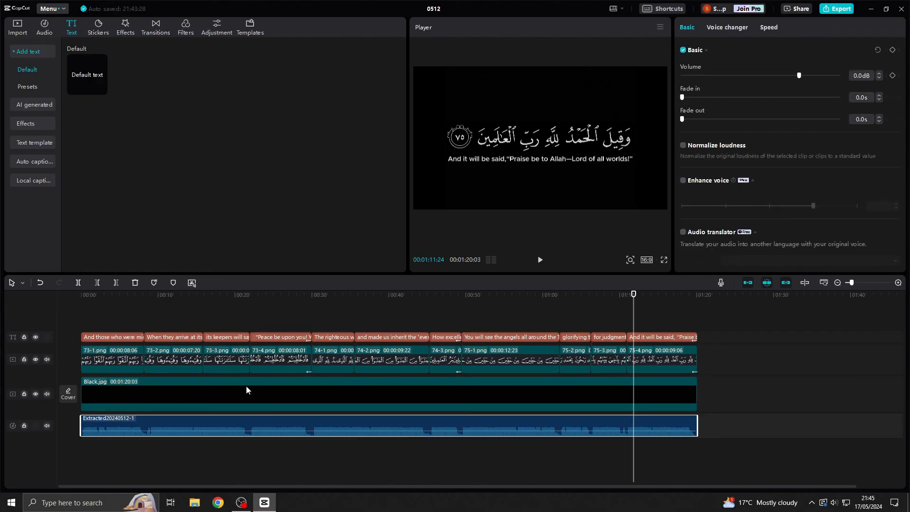